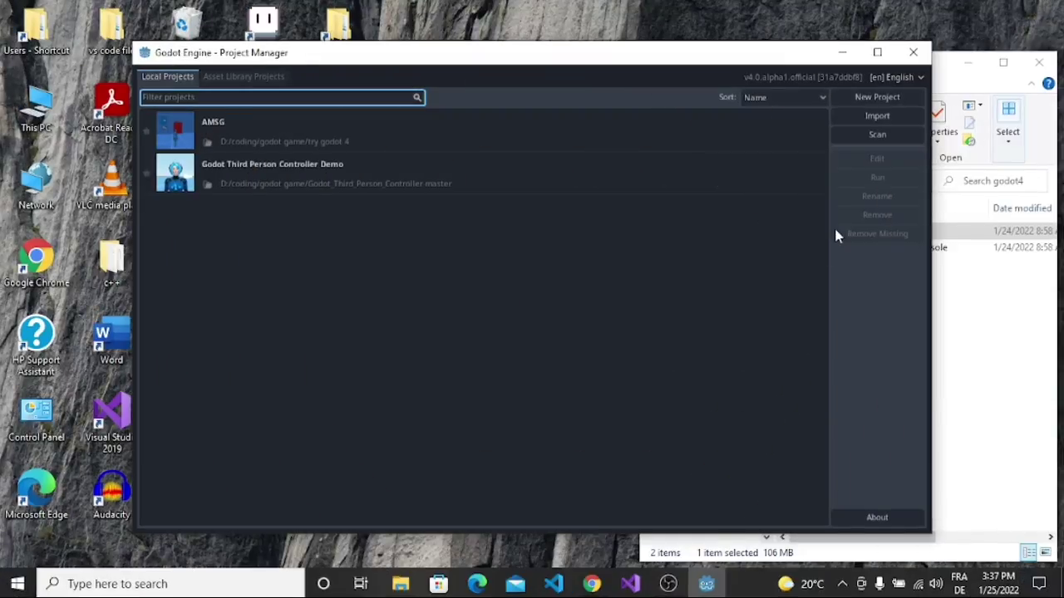
- Look at the Asset Library projects, then open the local AMSG project for editing
left_click(233, 78)
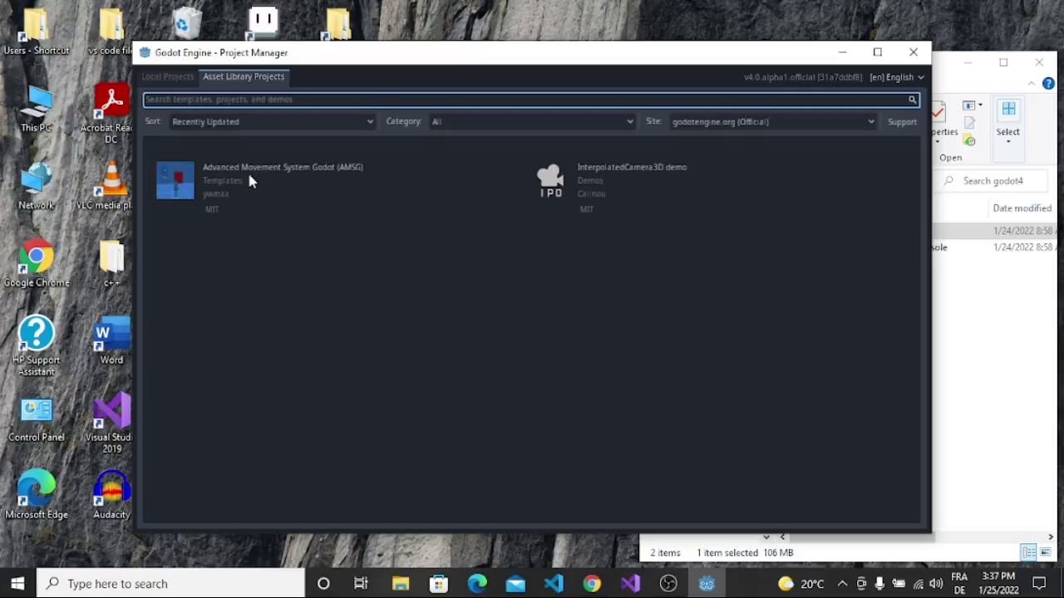
left_click(168, 77)
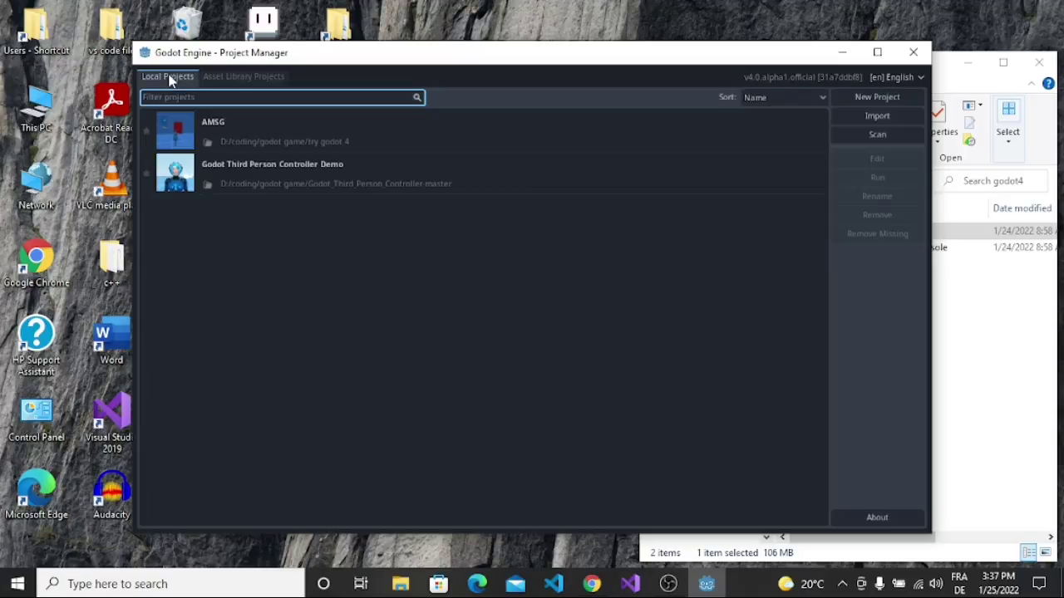
double_click(223, 124)
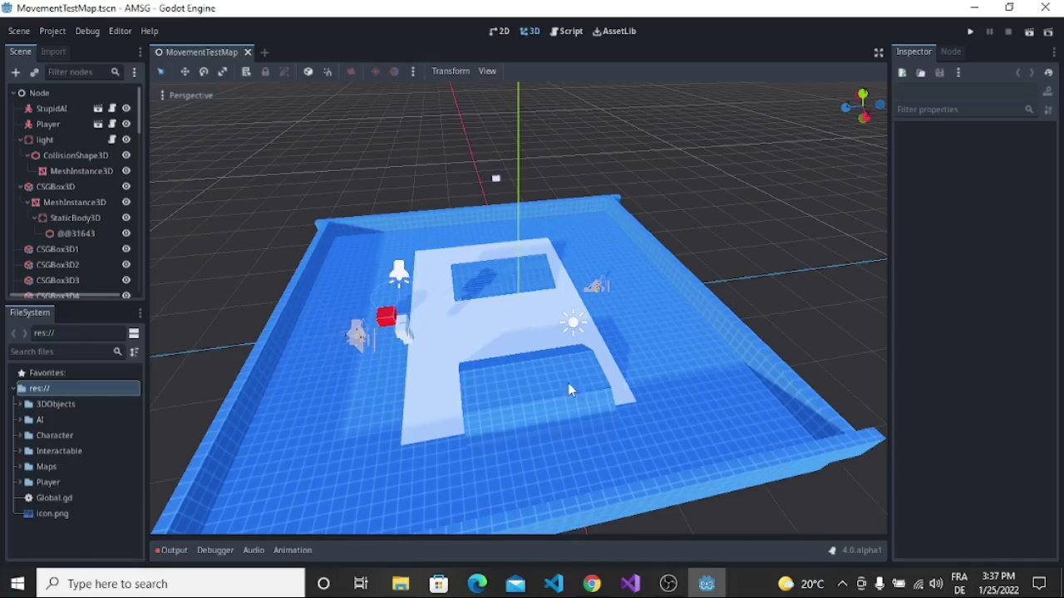
- Delete the white platform's MeshInstance3D node and its children, located under CSGBox3D in the movement test map
scroll(513, 332, "down", 5)
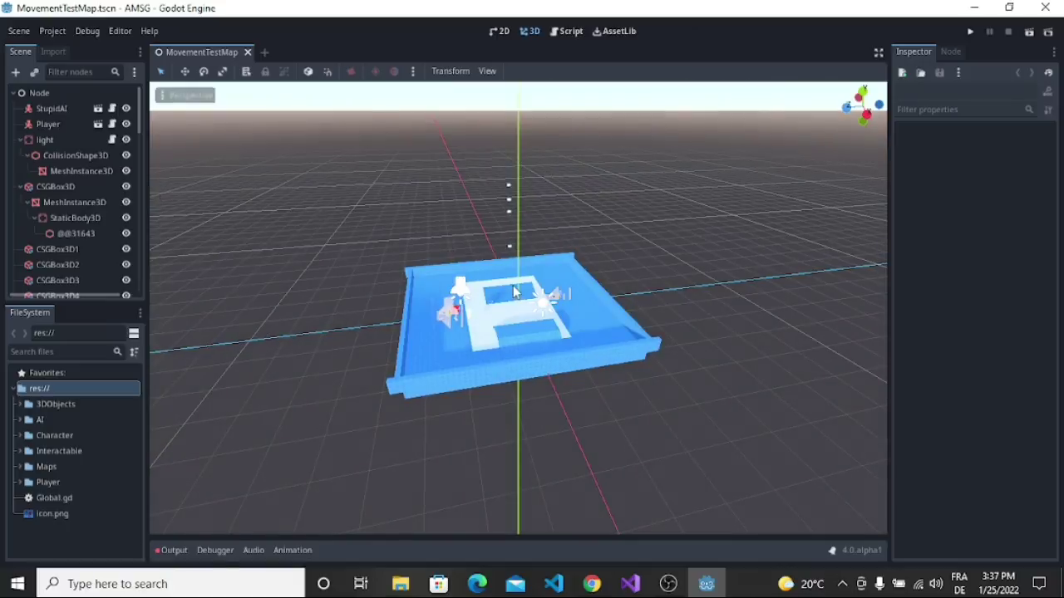
scroll(513, 299, "up", 12)
left_click(468, 324)
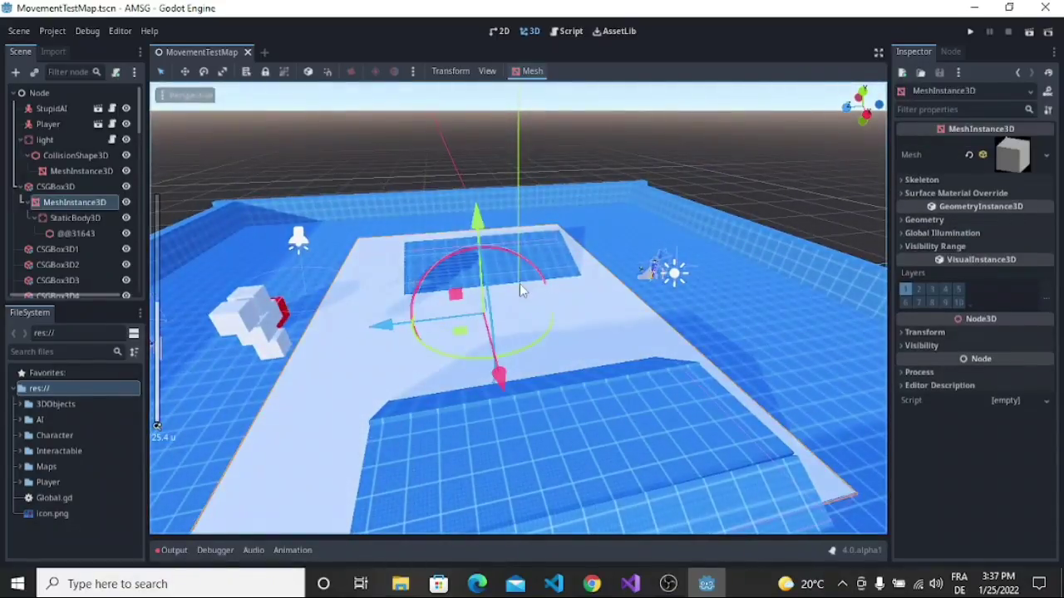
key("Delete")
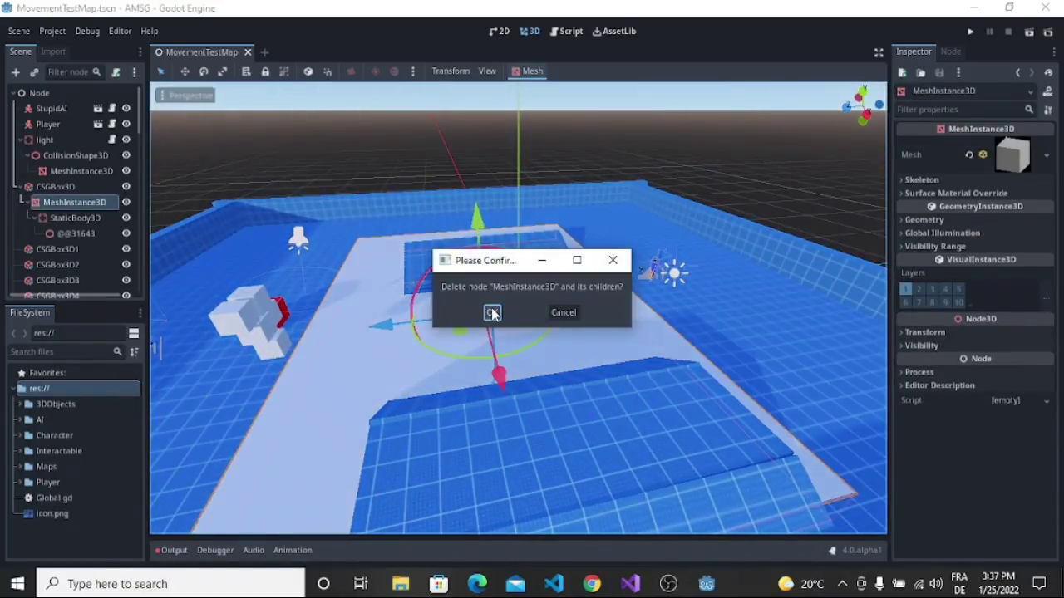
left_click(492, 313)
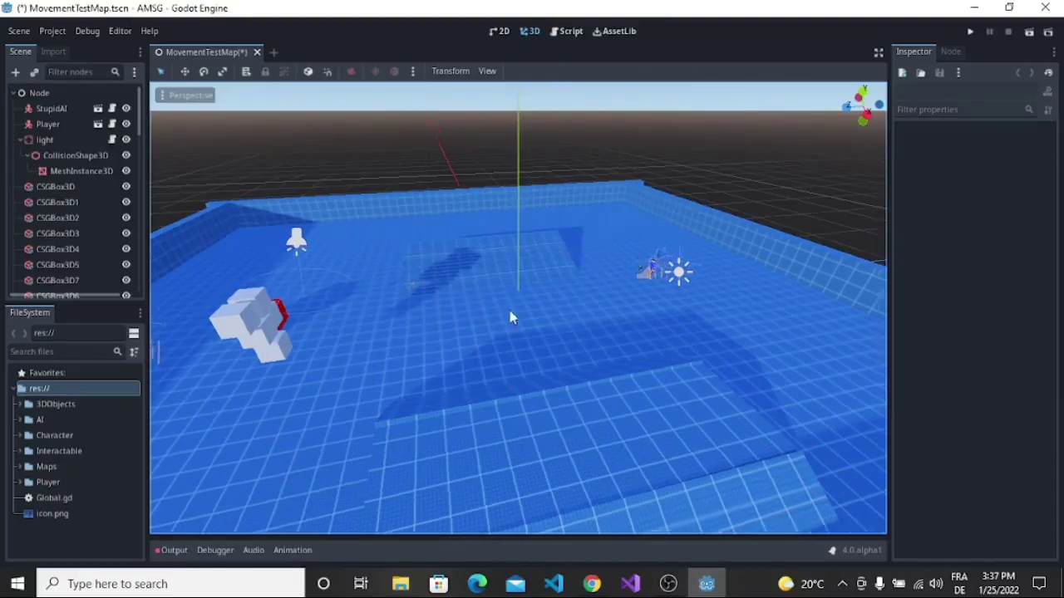
- Examine the Player character, its properties and its surroundings in the map
middle_click_drag(511, 313, 651, 271)
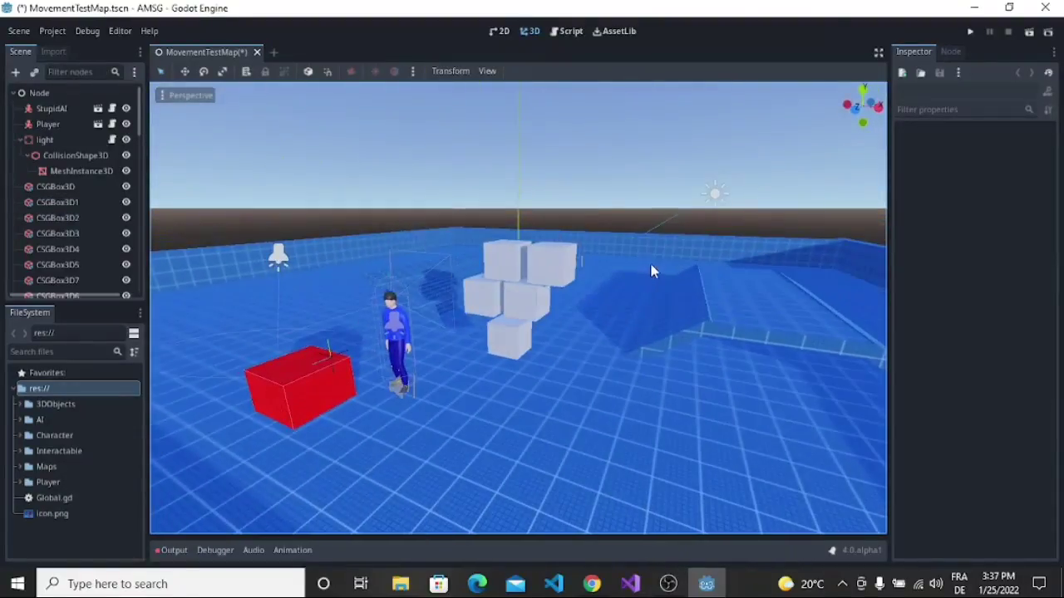
scroll(458, 292, "up", 7)
scroll(384, 261, "down", 10)
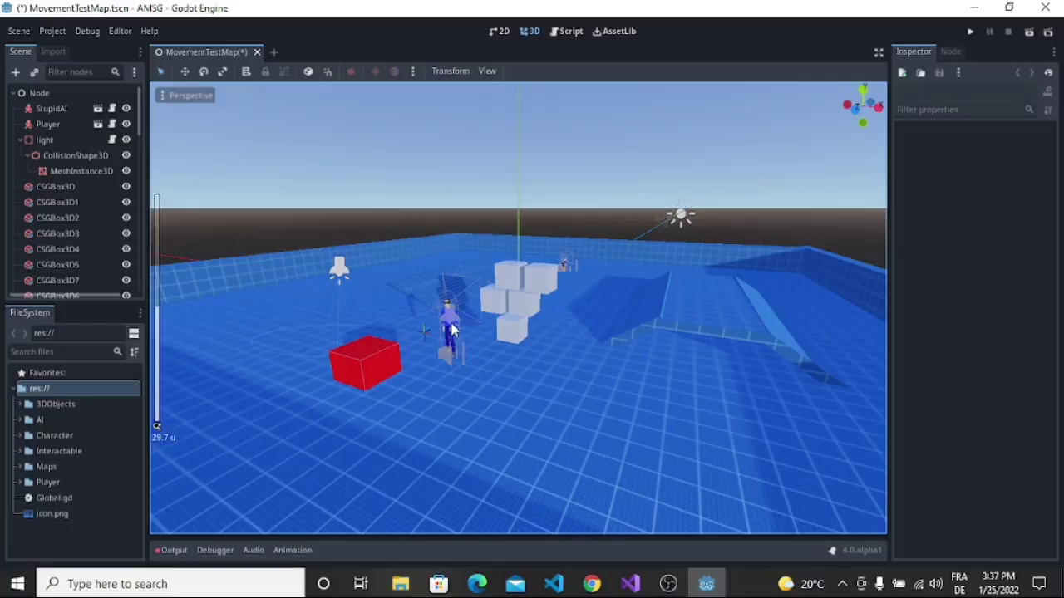
left_click(71, 124)
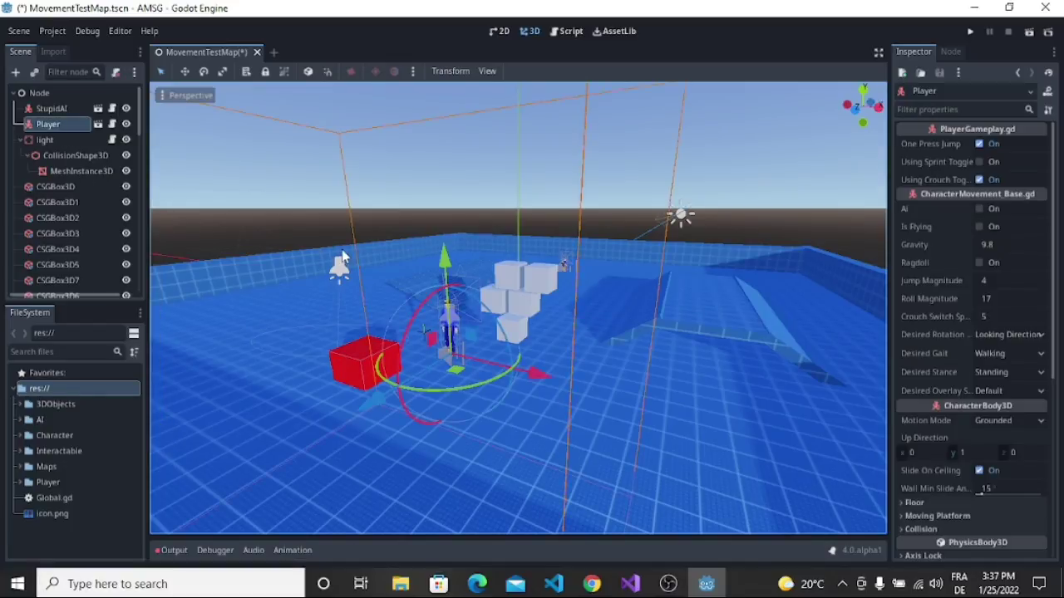
middle_click_drag(358, 258, 859, 258)
scroll(665, 239, "down", 3)
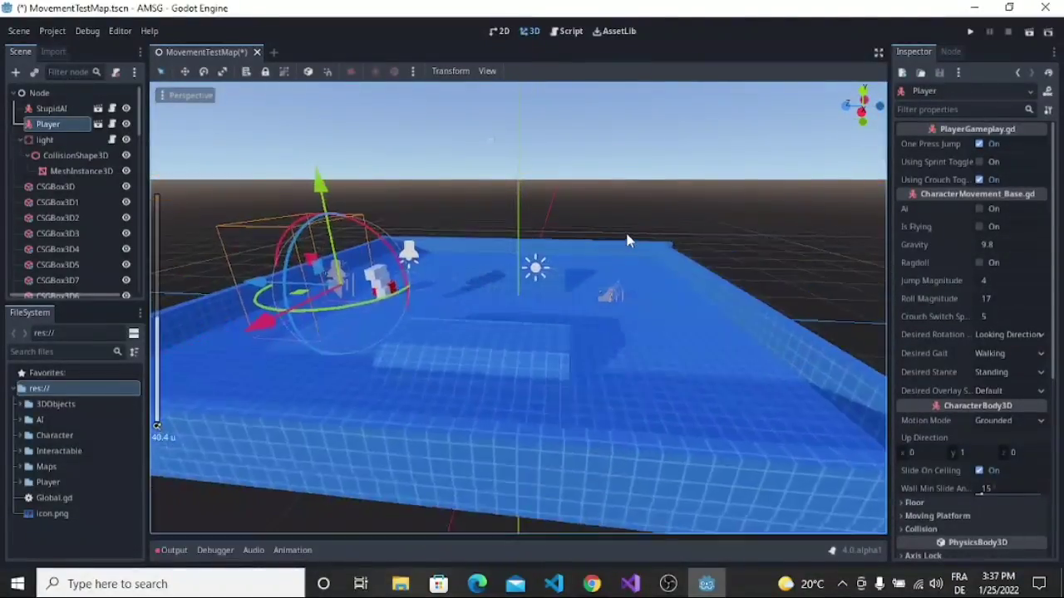
scroll(525, 218, "up", 4)
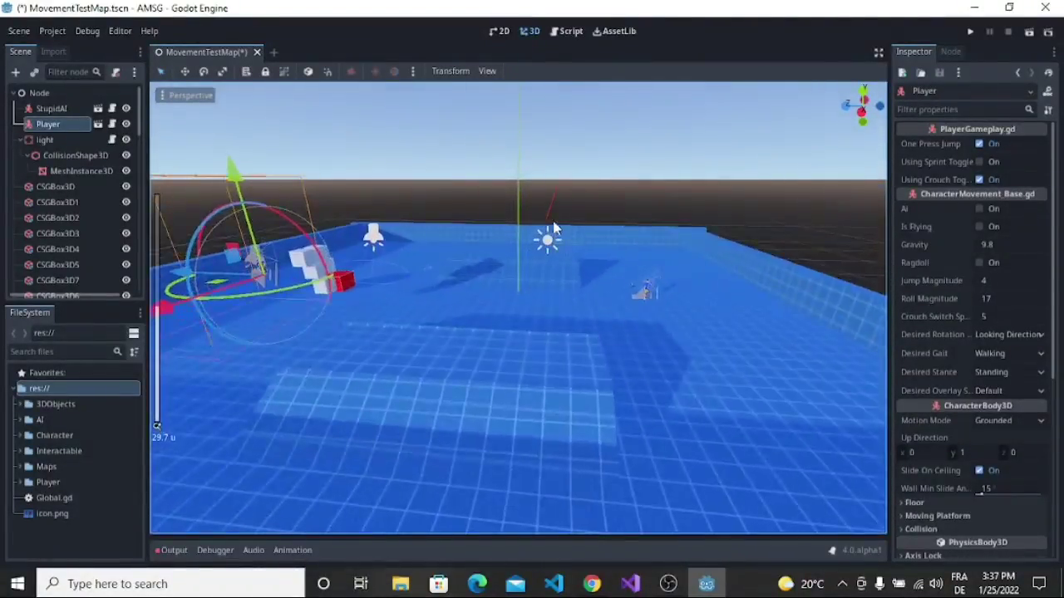
- Rotate the DirectionalLight3D to about -34.5°, 64.2°, -113.9° in X, Y and Z
left_click(558, 212)
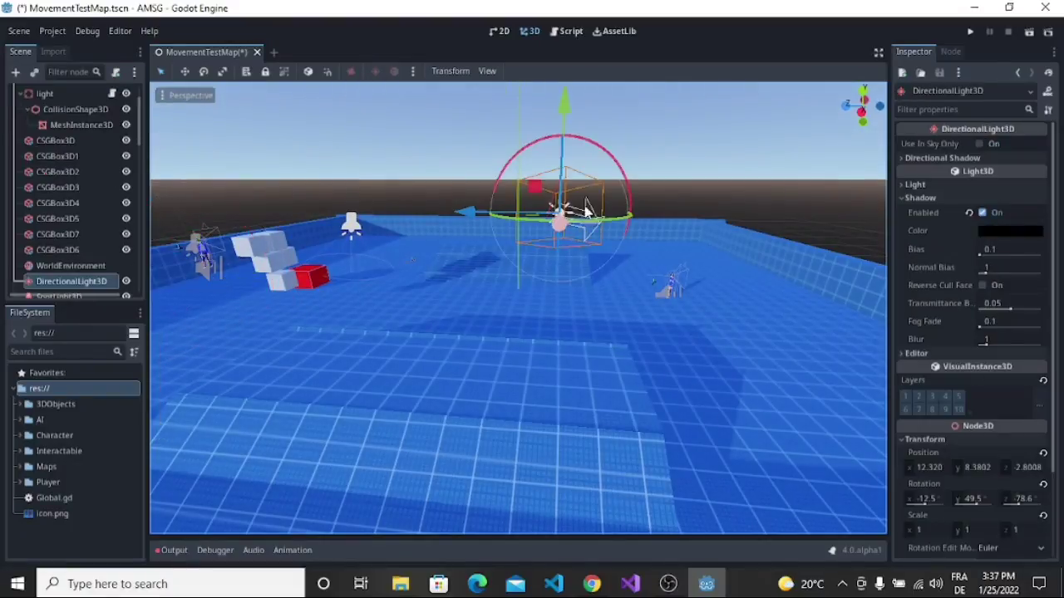
left_click_drag(535, 152, 673, 200)
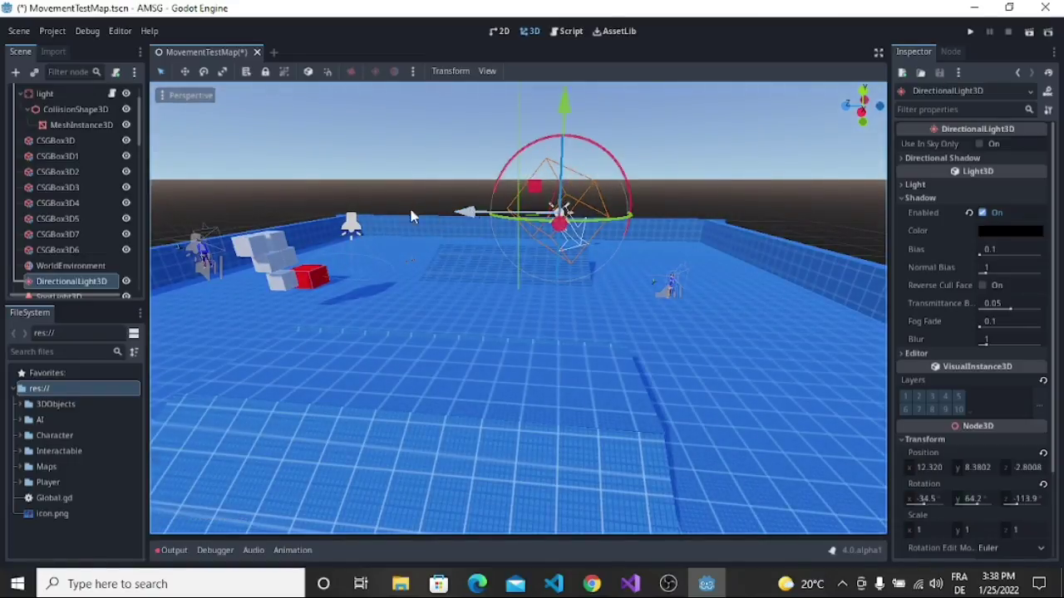
middle_click_drag(411, 214, 475, 232)
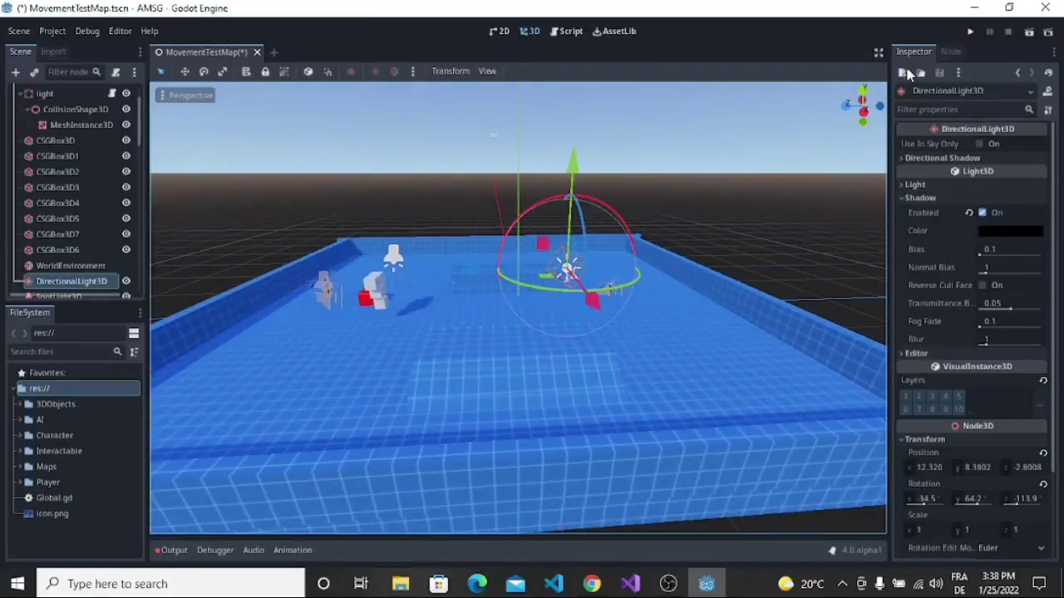
scroll(80, 199, "down", 3)
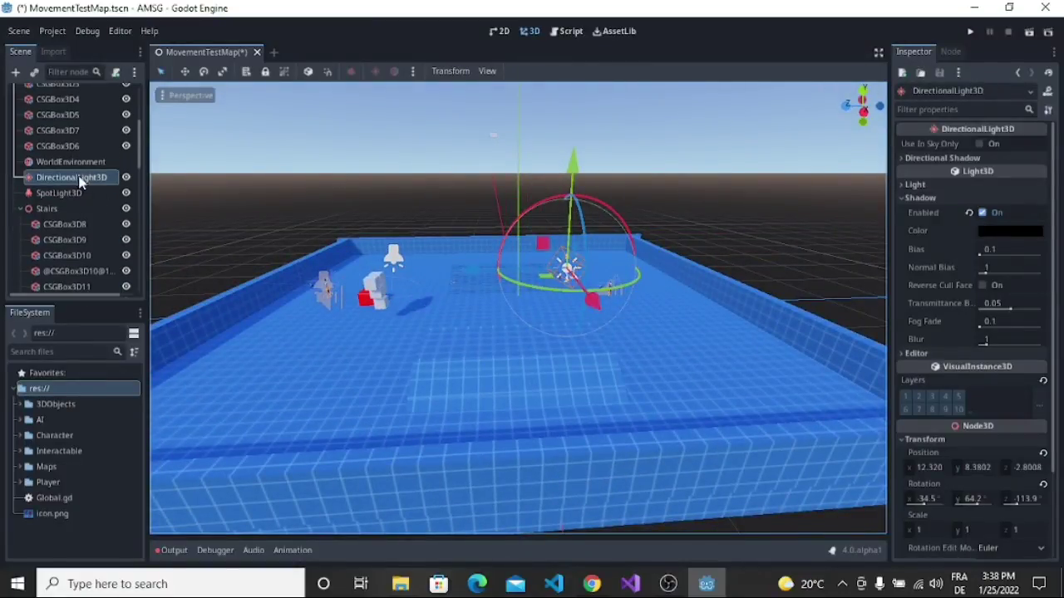
scroll(79, 178, "up", 4)
scroll(79, 178, "down", 7)
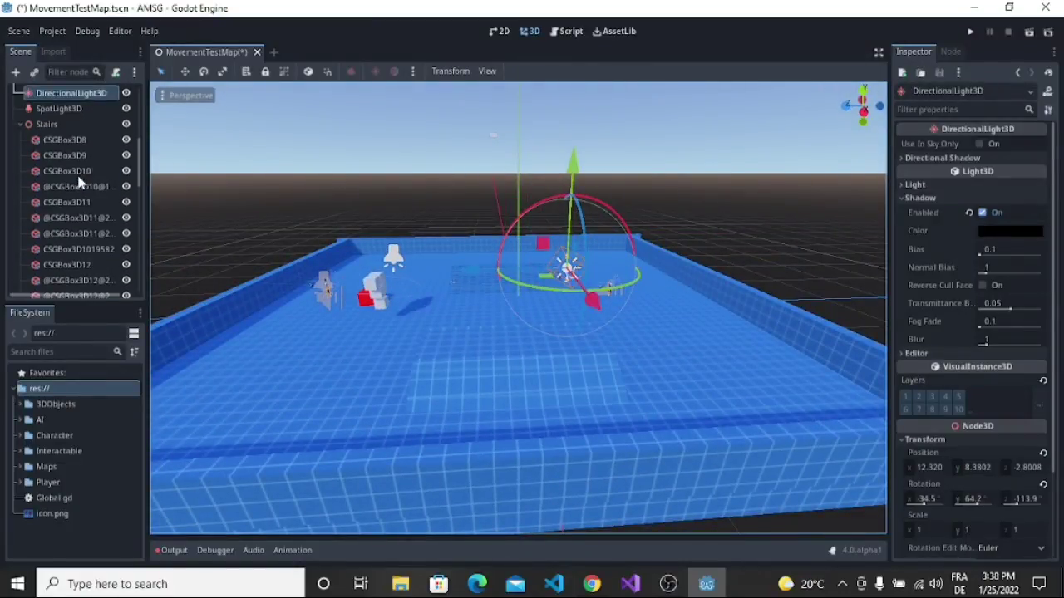
scroll(81, 181, "down", 3)
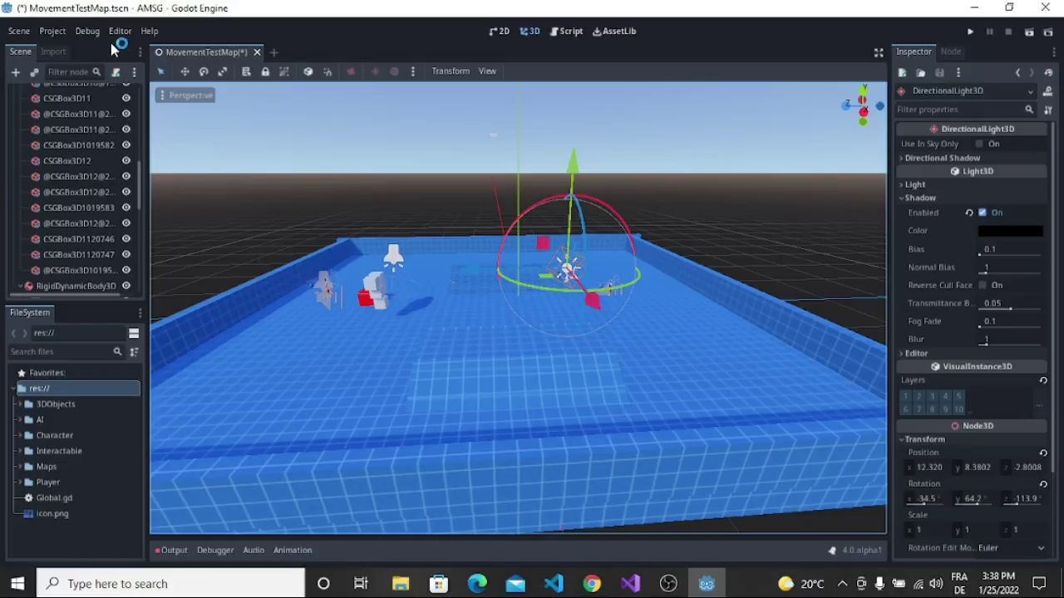
- Review the back end options of the Vulkan rendering settings in the project settings, keeping Forward Clustered (Supports Desktop Only)
left_click(65, 31)
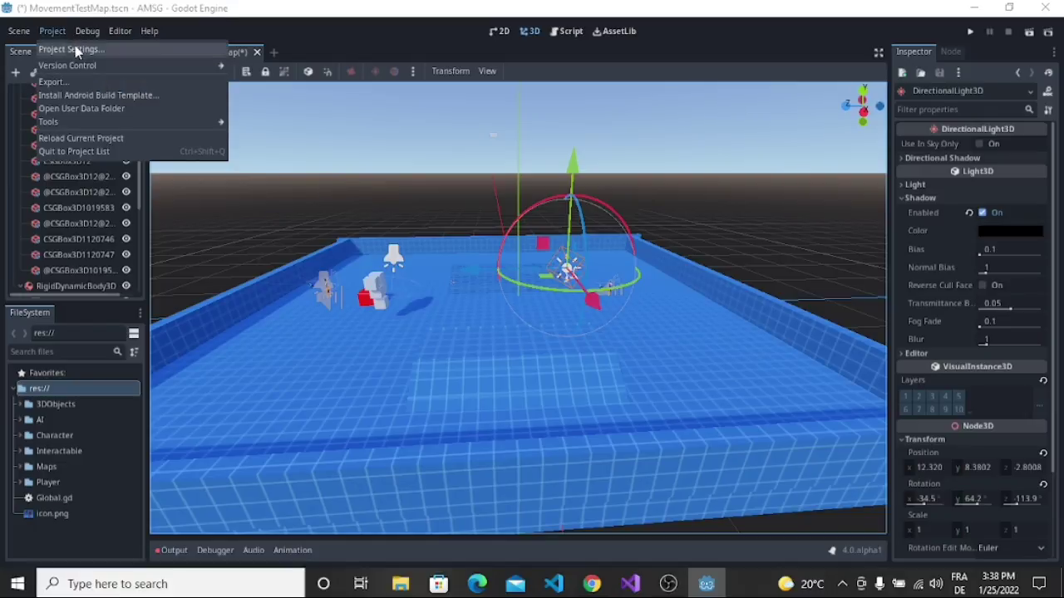
left_click(57, 33)
left_click(55, 33)
left_click(71, 51)
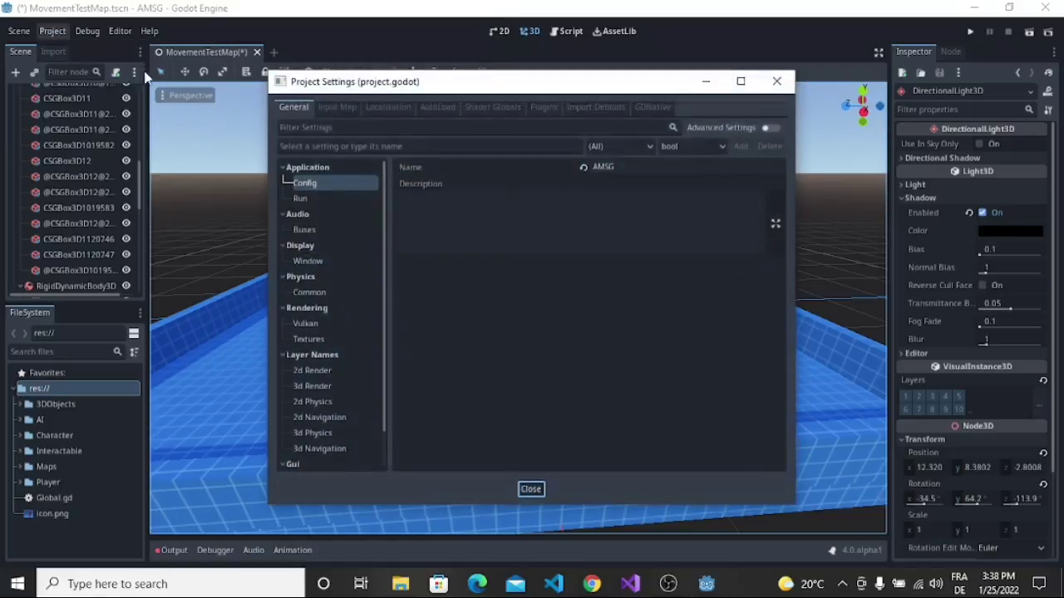
left_click(310, 325)
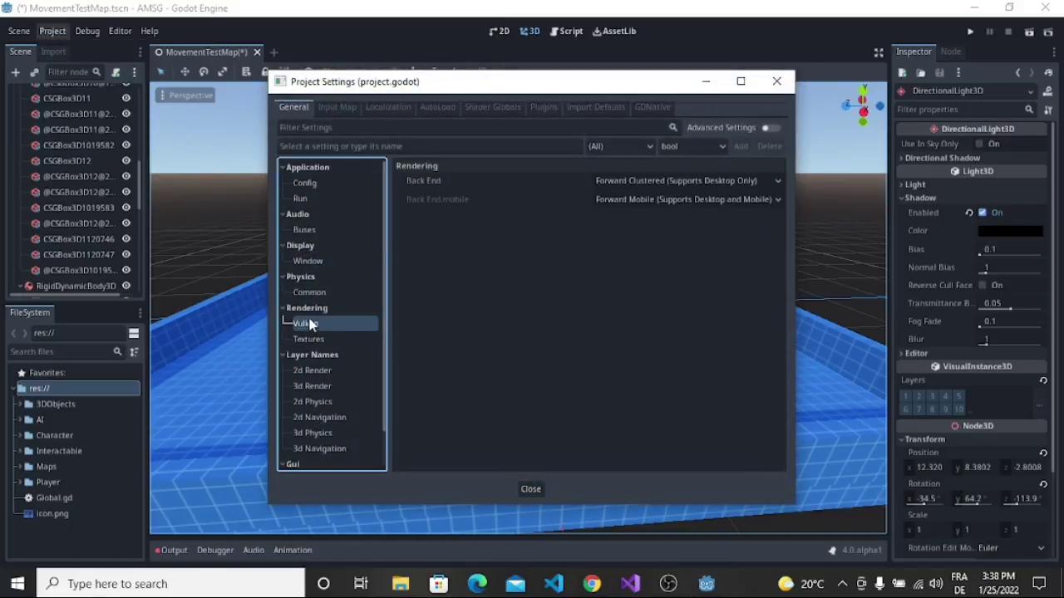
left_click(771, 181)
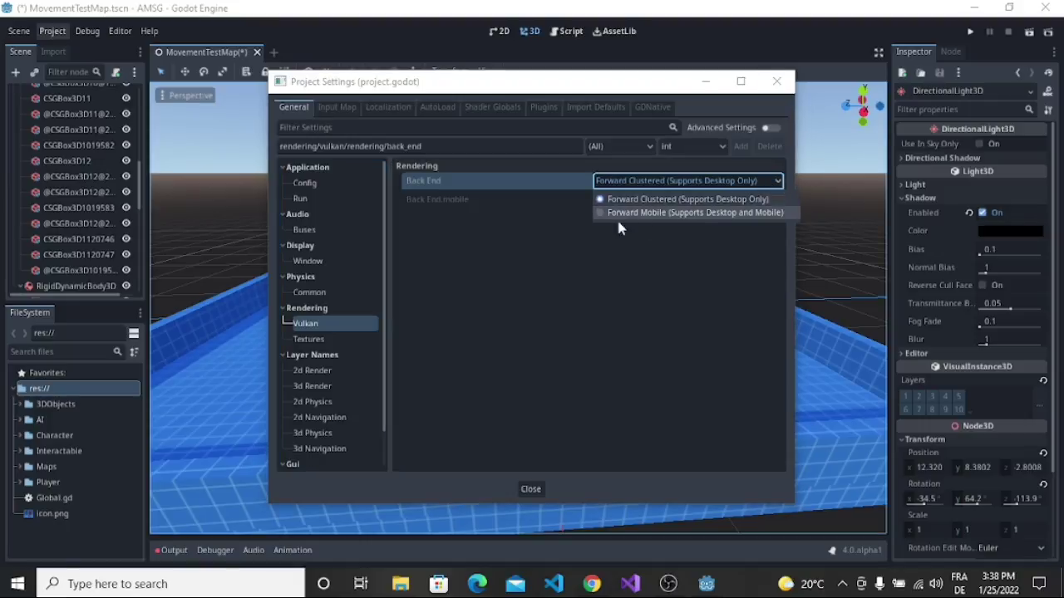
left_click(764, 179)
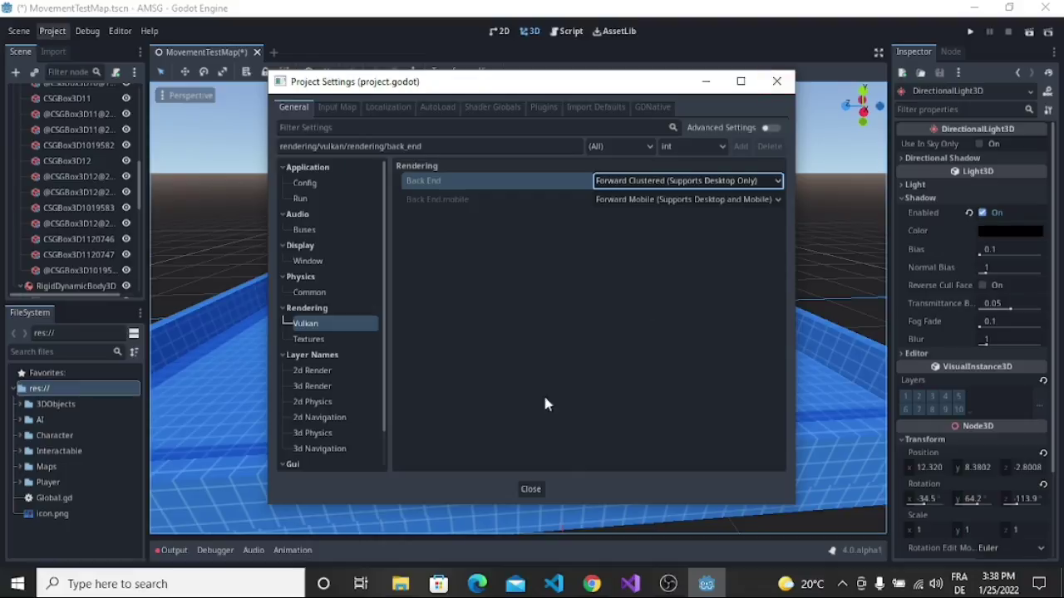
left_click(530, 489)
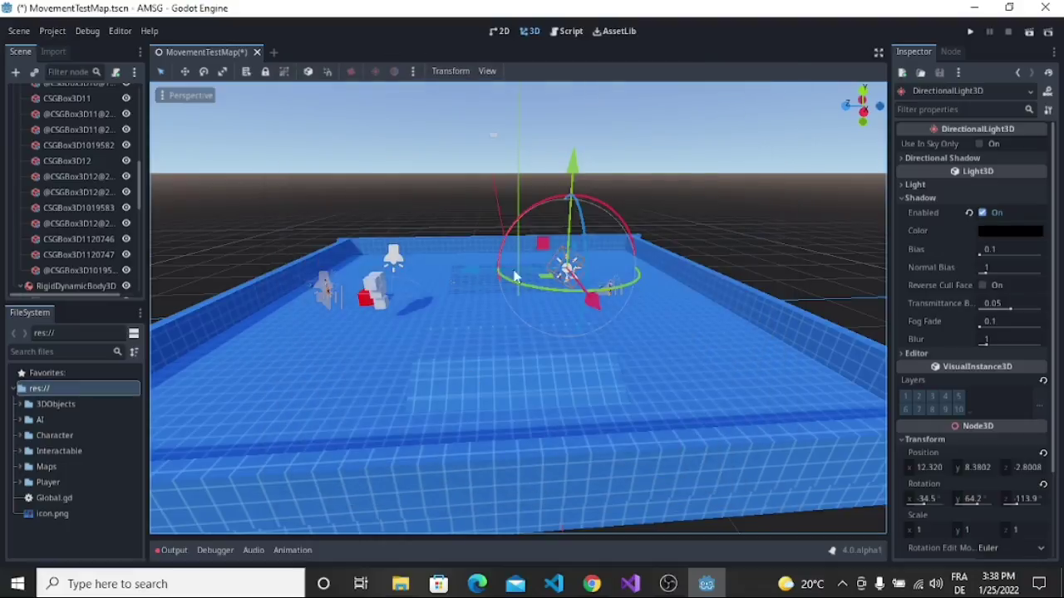
- Run the project and walk the character around the map in third-person view to test its movement
left_click(970, 31)
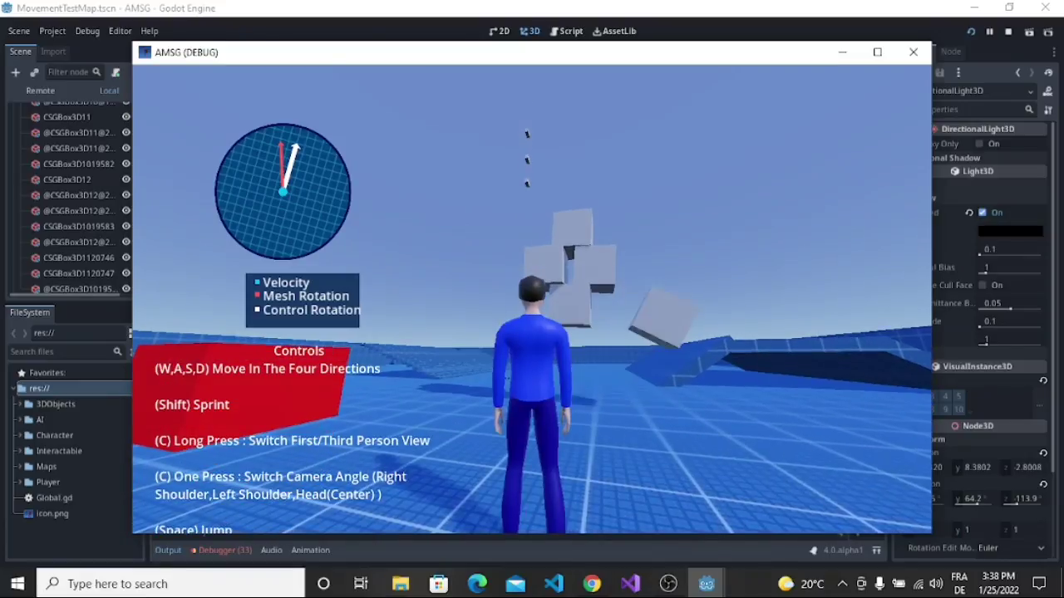
key("w")
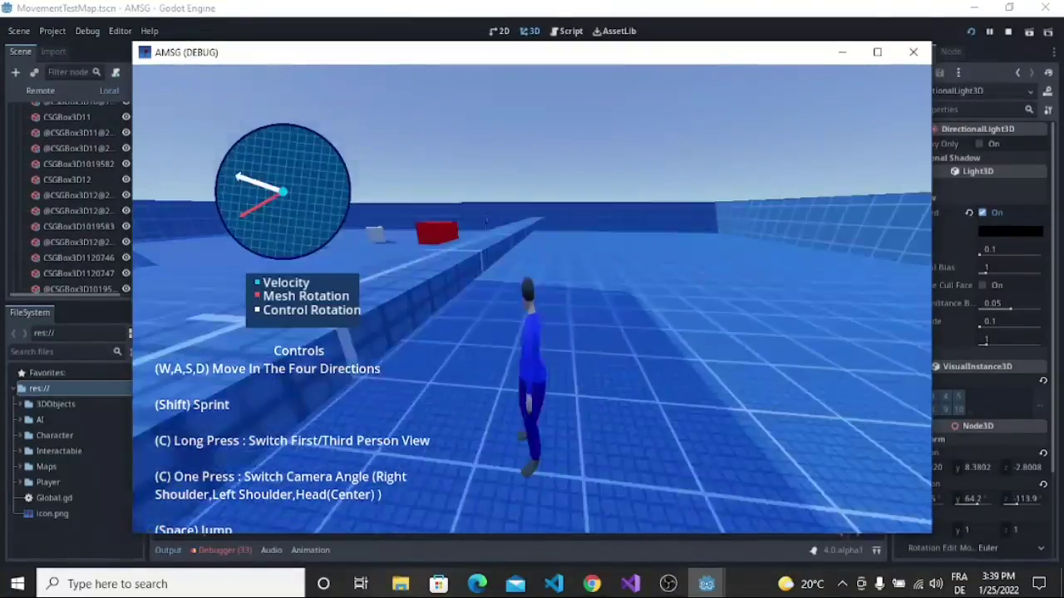
key("w")
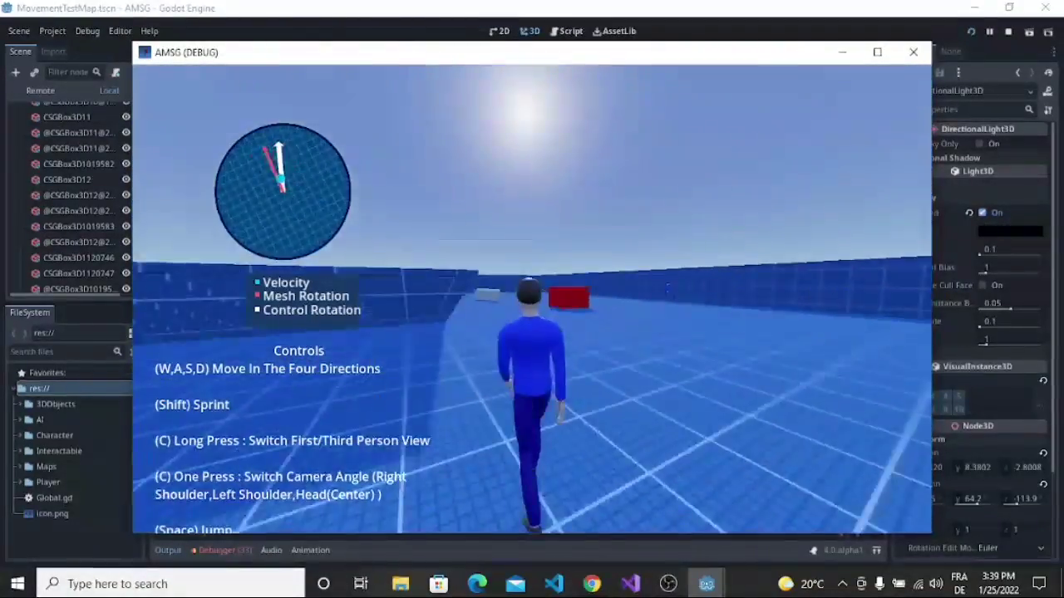
key("w")
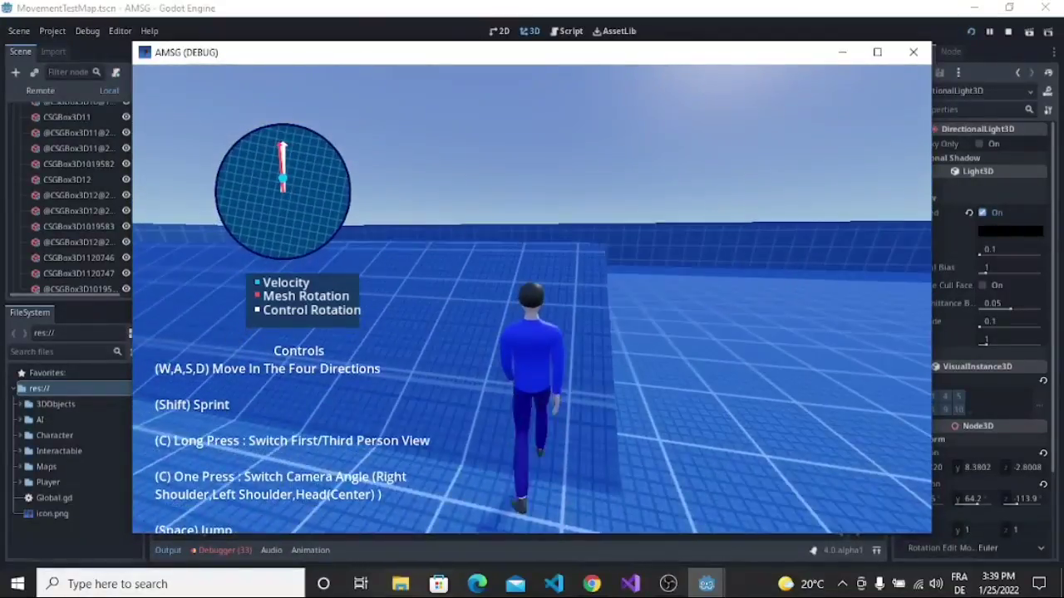
key("w")
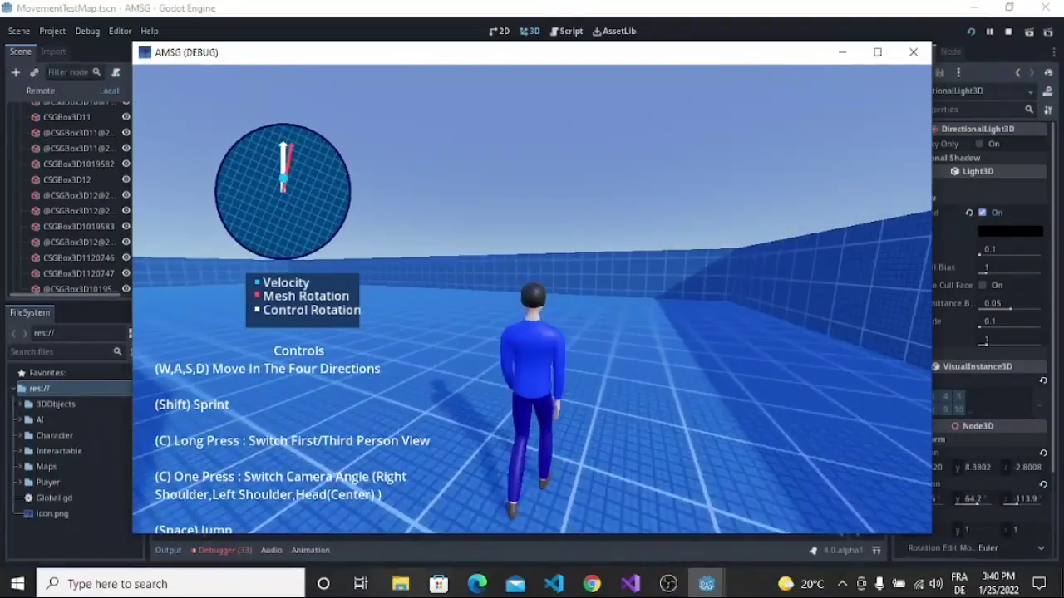
- Test switching between first- and third-person views while moving the character through the map toward the red box
key("c")
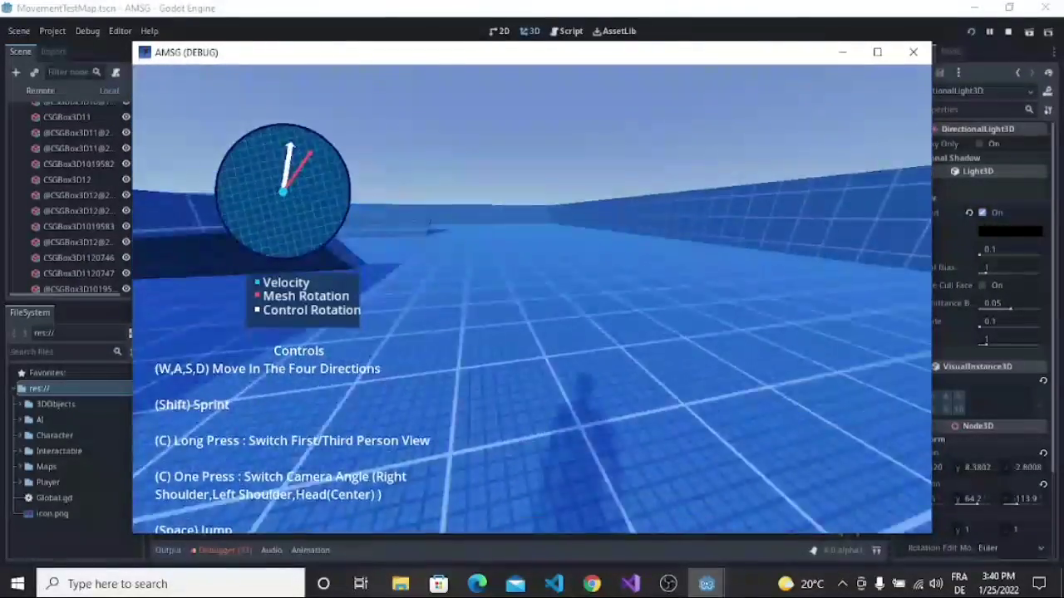
key("w")
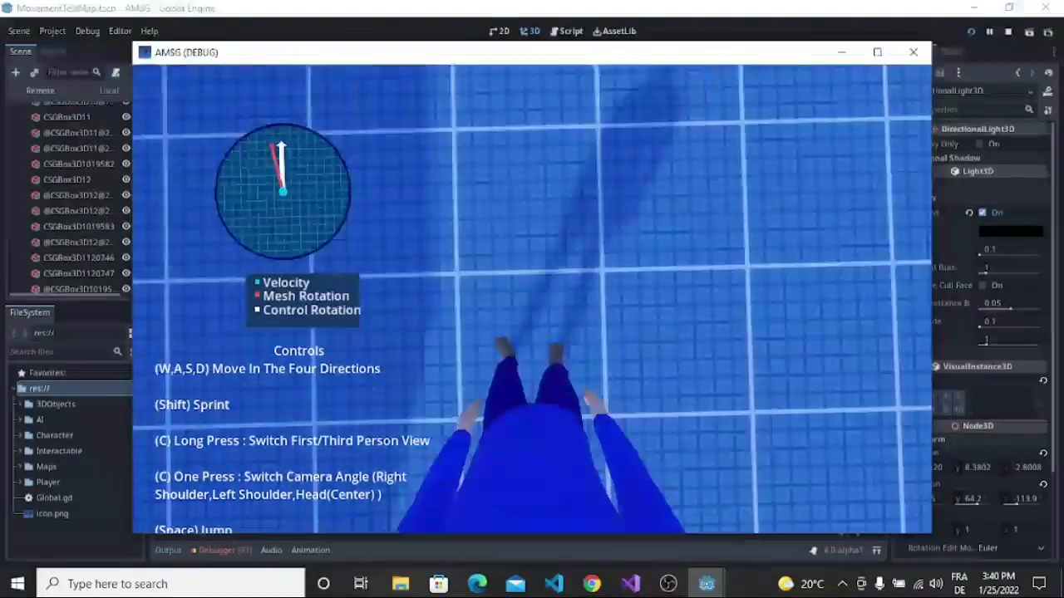
key("w")
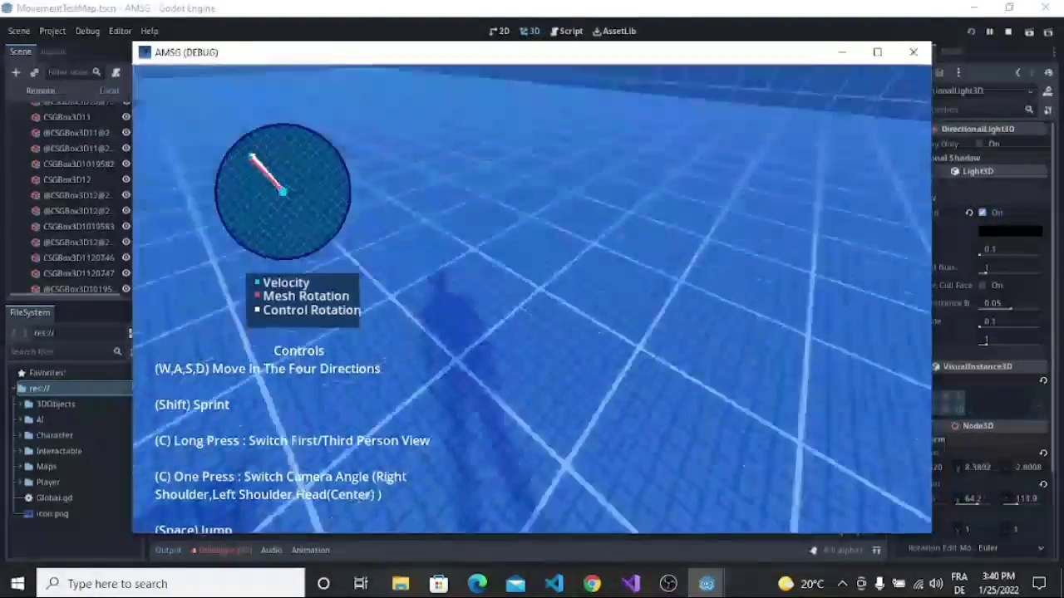
key("w")
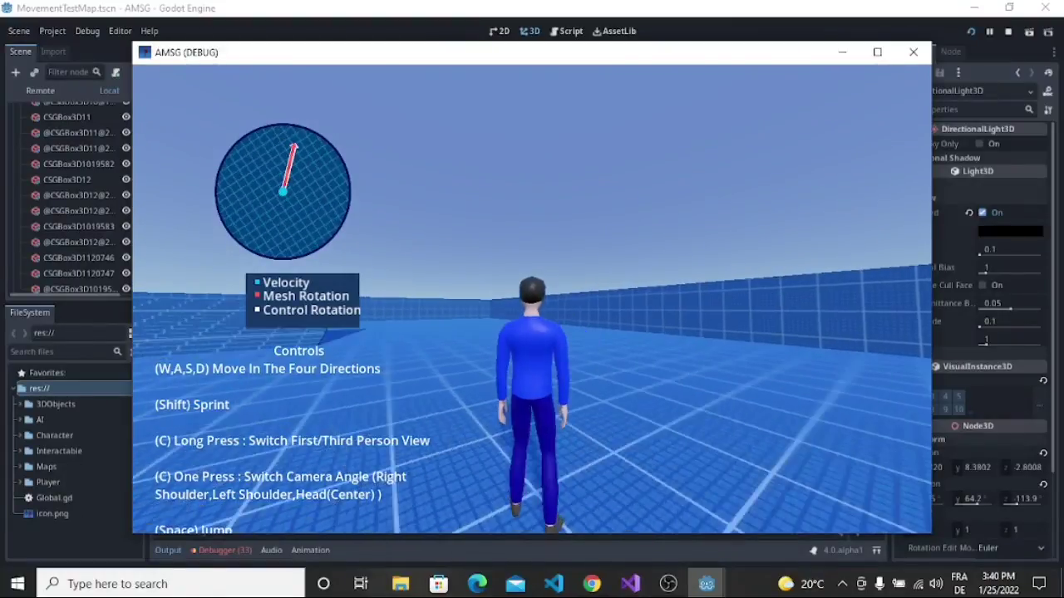
key("w")
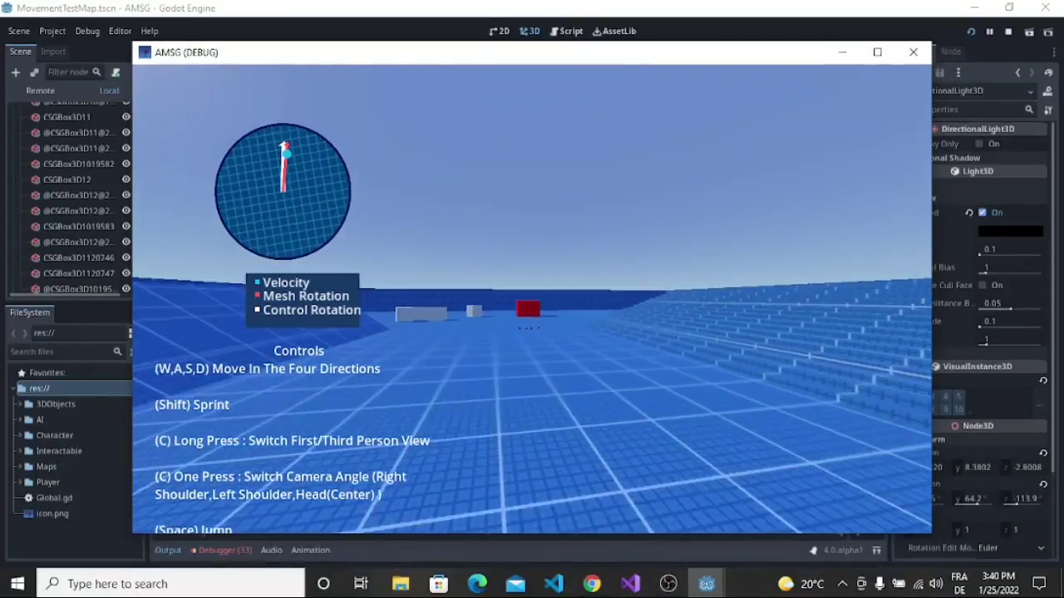
key("w")
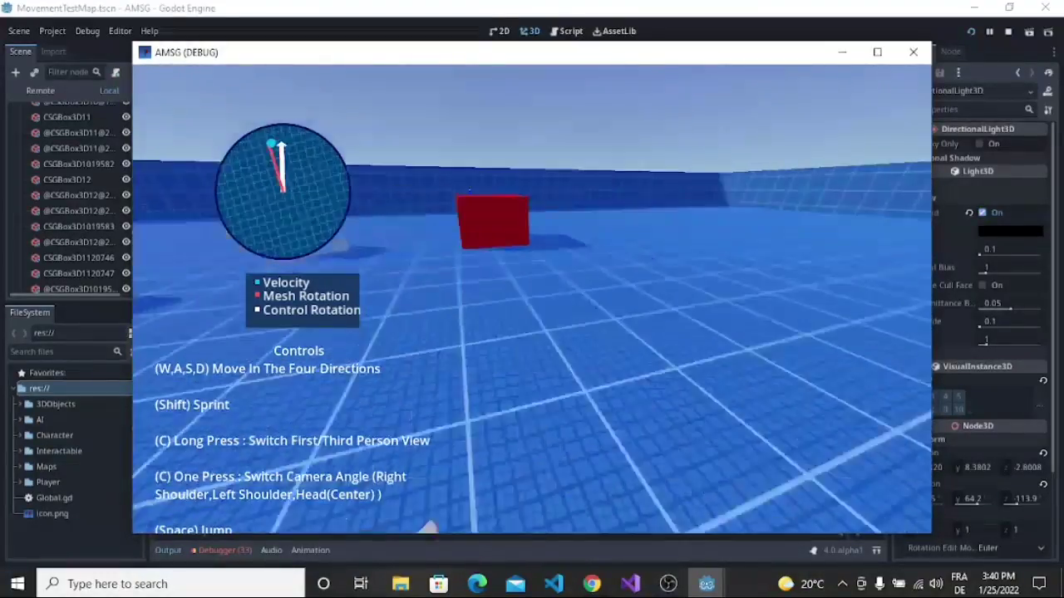
- Walk the character through the map in first-person view and switch back to third-person view
key("w")
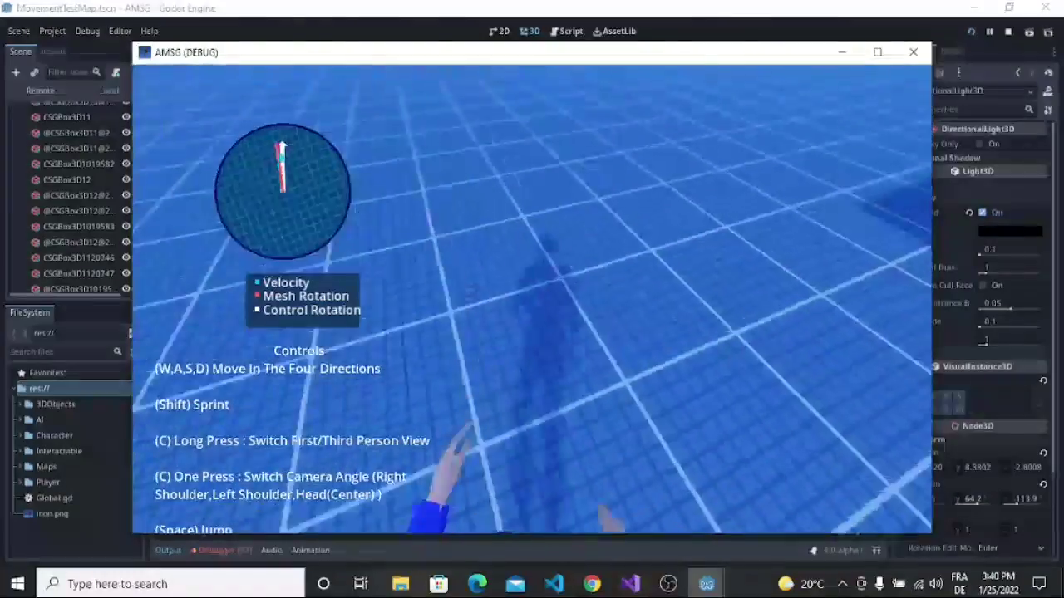
key("w")
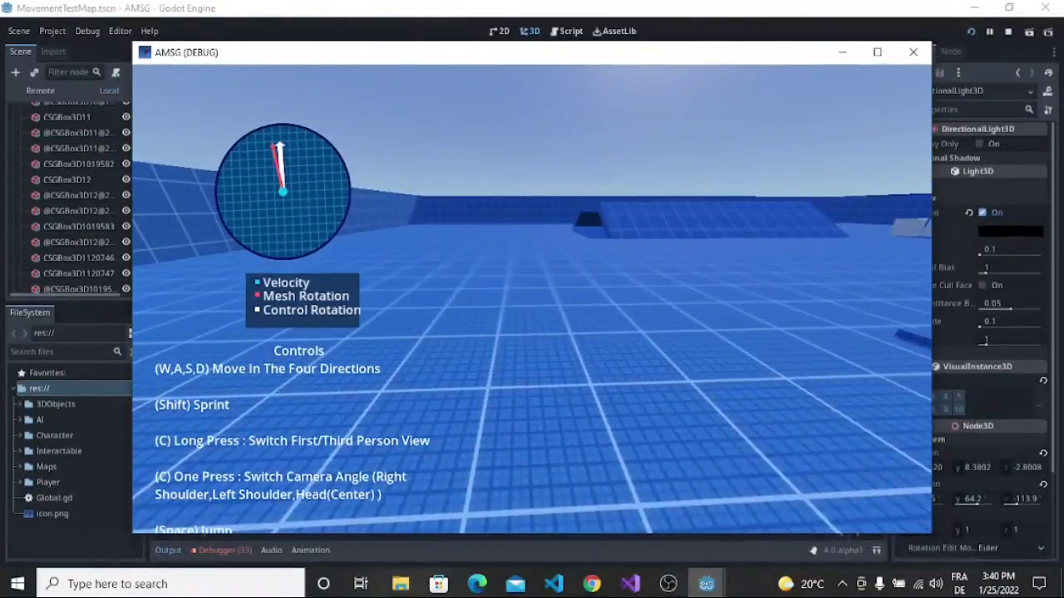
key("c")
key("w")
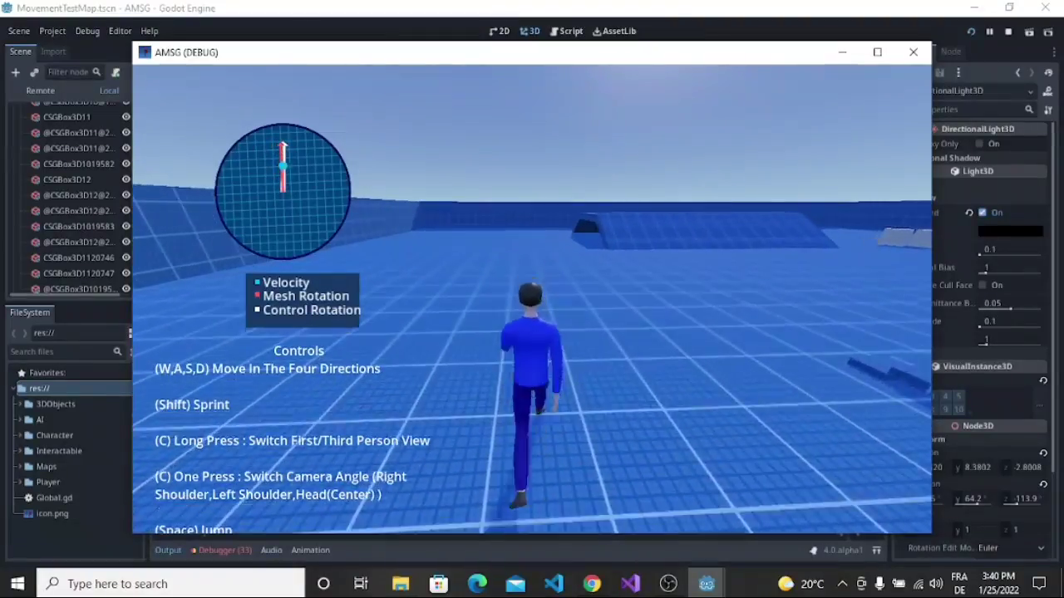
- Sprint the character around the map past the white boxes, switch to first-person view, and stop the game
key("shift")
key("a")
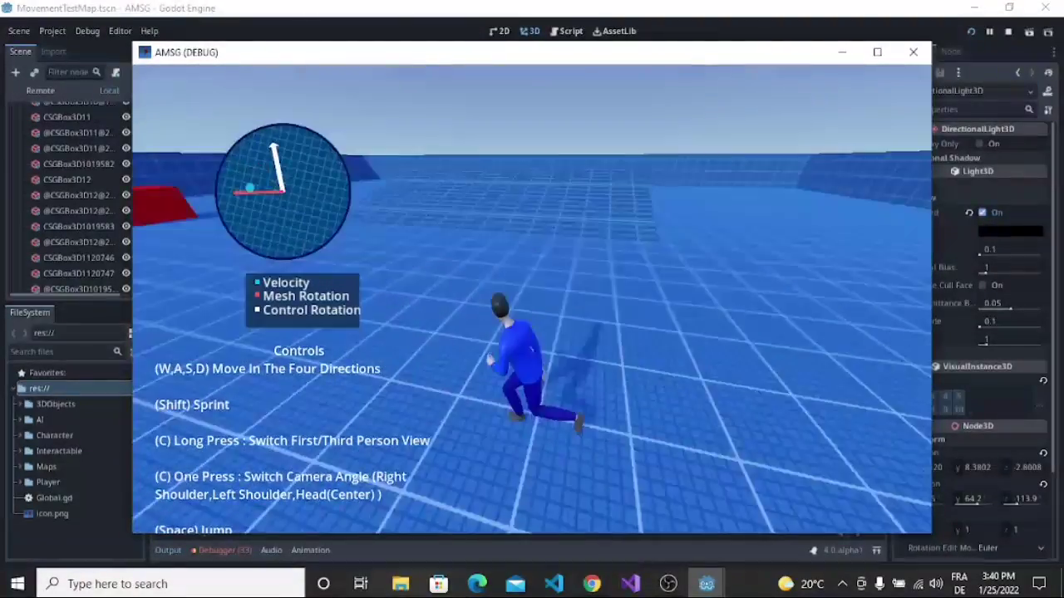
key("w")
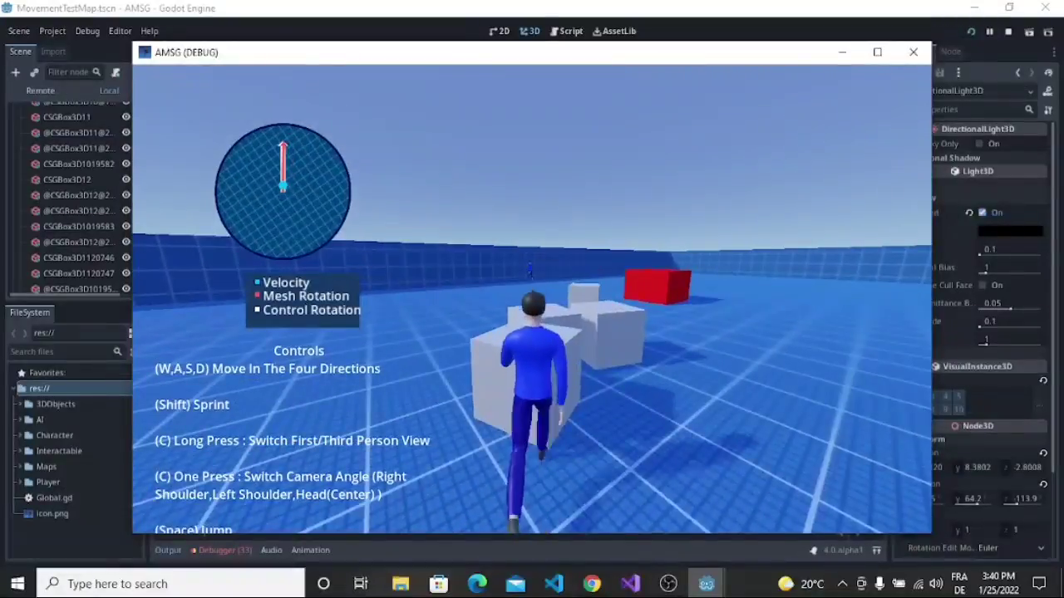
key("w")
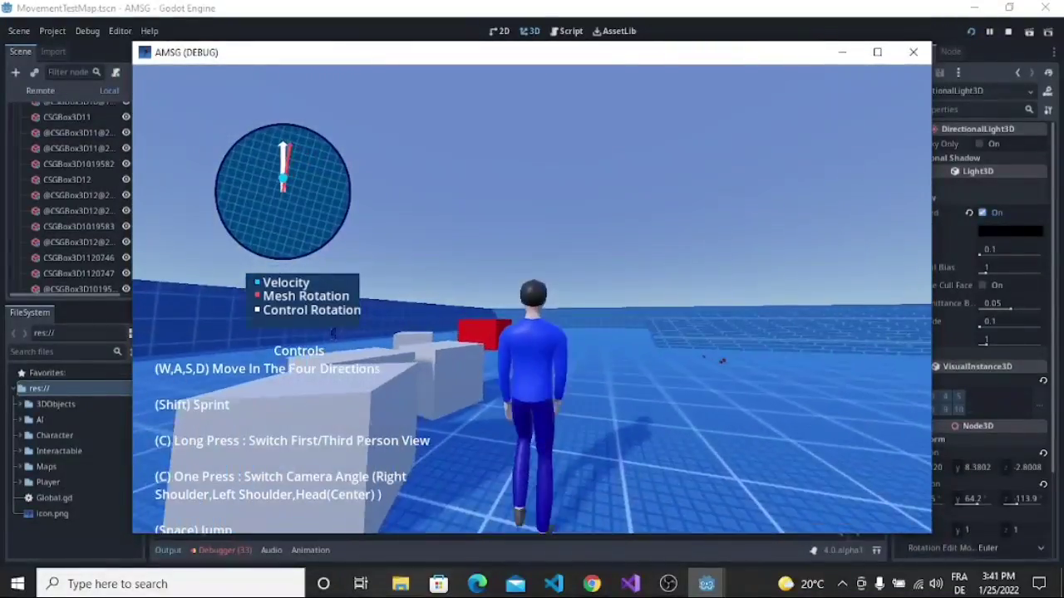
key("c")
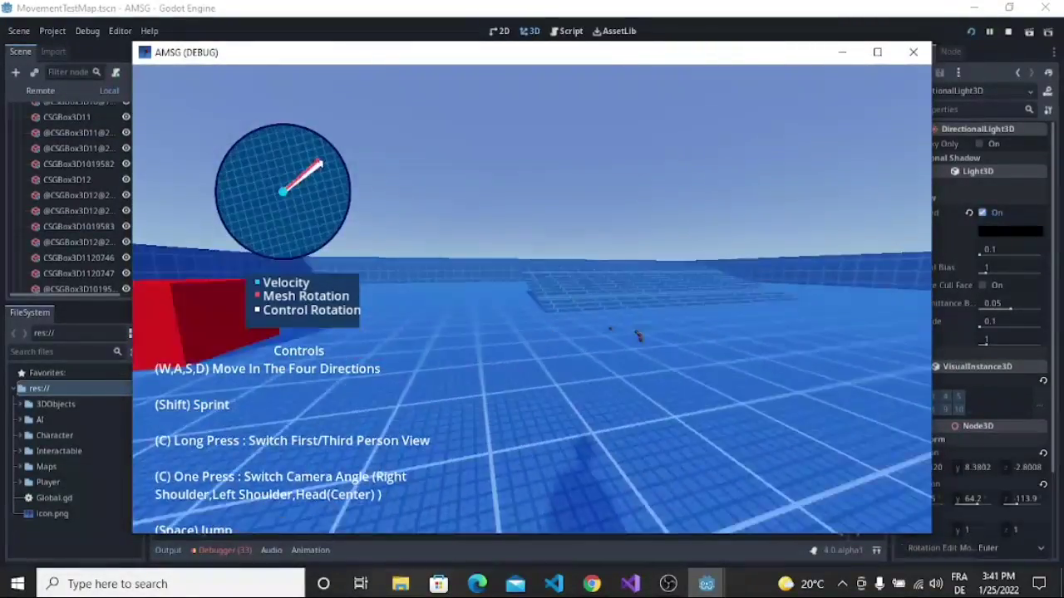
key("Escape")
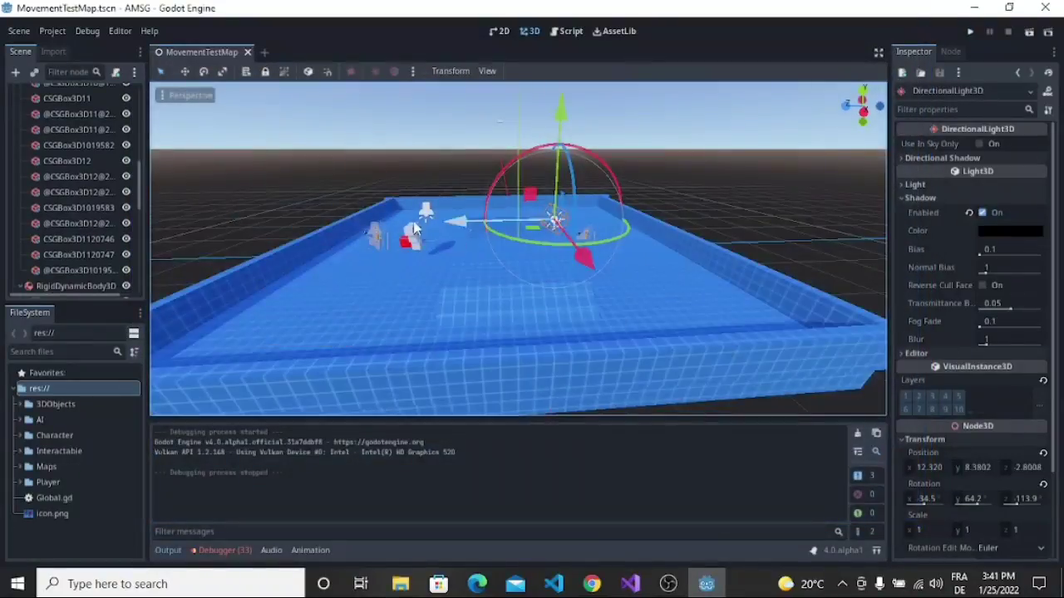
- Try brightening the DirectionalLight3D's shadow color with the color picker's brightness slider
scroll(966, 221, "down", 3)
scroll(971, 197, "up", 2)
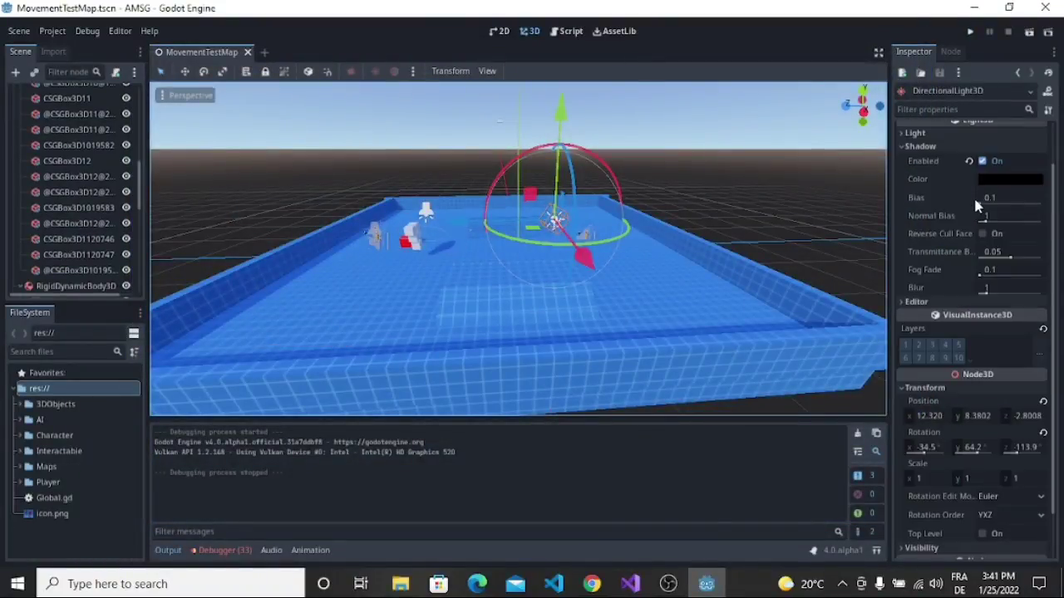
left_click(993, 180)
left_click(955, 262)
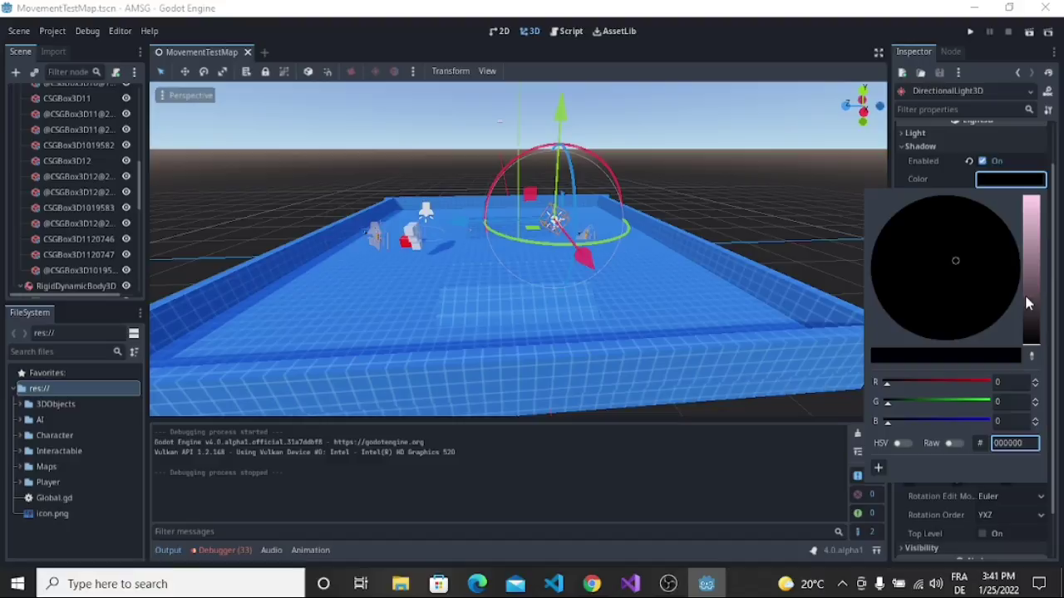
left_click_drag(1028, 304, 1017, 198)
left_click_drag(1038, 236, 1036, 366)
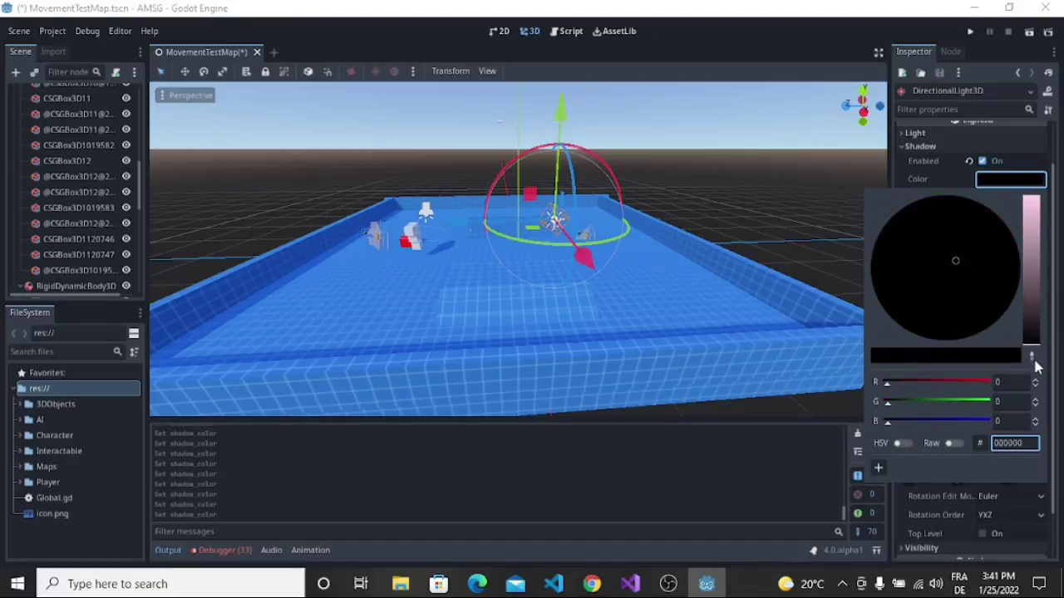
left_click(1035, 233)
left_click(941, 178)
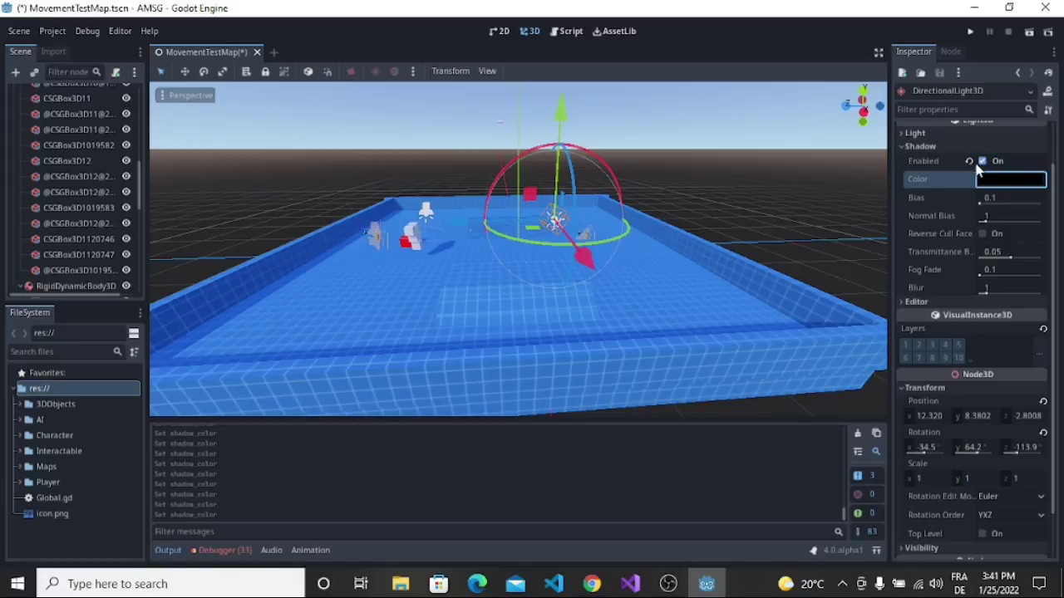
- Turn off the shadow of the DirectionalLight3D while viewing the shadows on the map floor
middle_click_drag(757, 183, 823, 214)
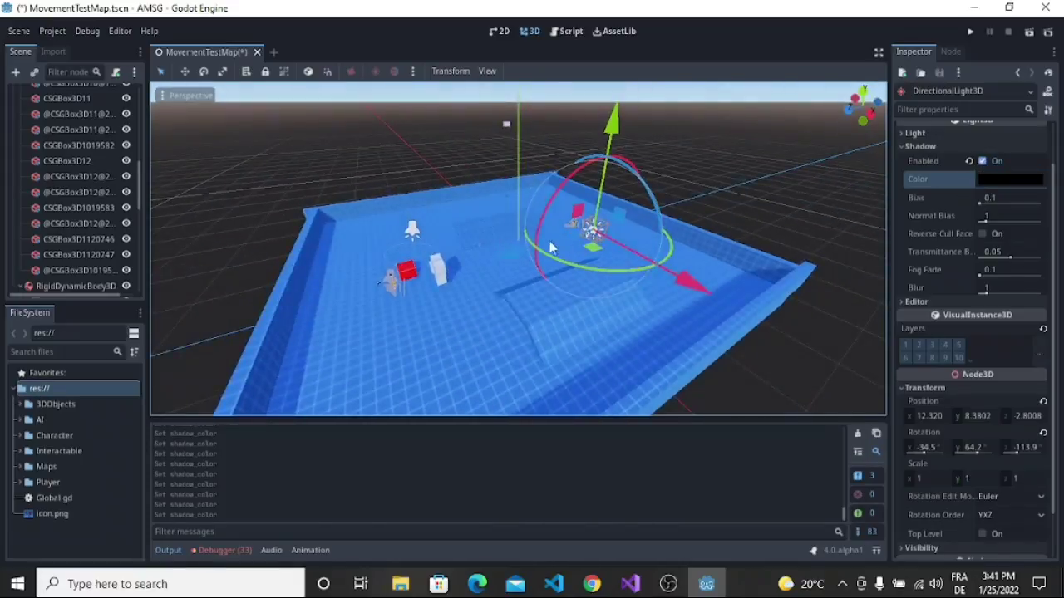
scroll(551, 247, "up", 10)
middle_click_drag(643, 207, 671, 200)
left_click(982, 162)
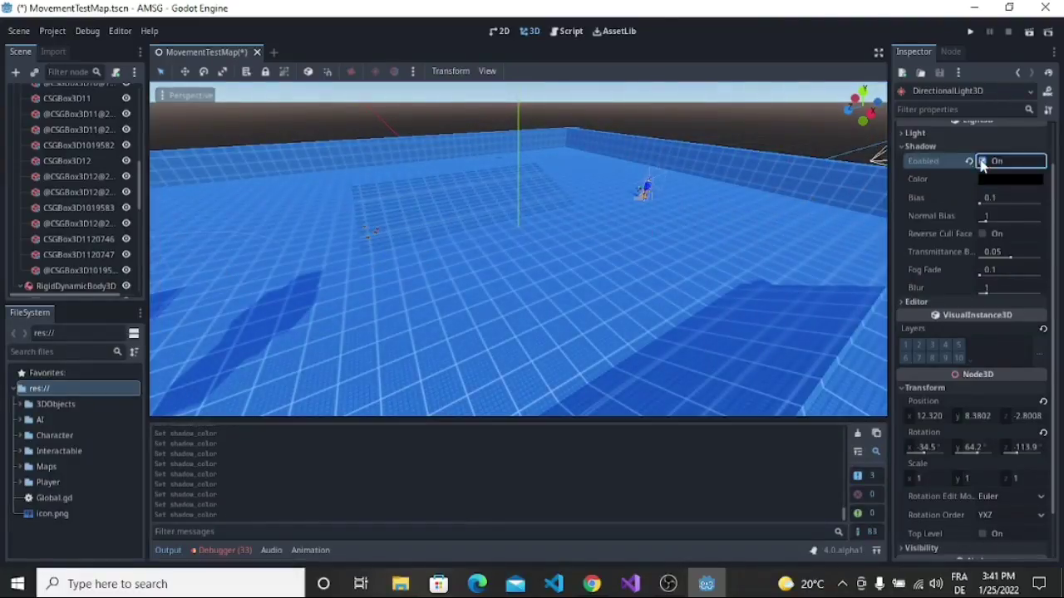
scroll(974, 167, "up", 2)
- Expand the directional shadow settings and toggle Use In Sky Only on and back off
left_click(977, 158)
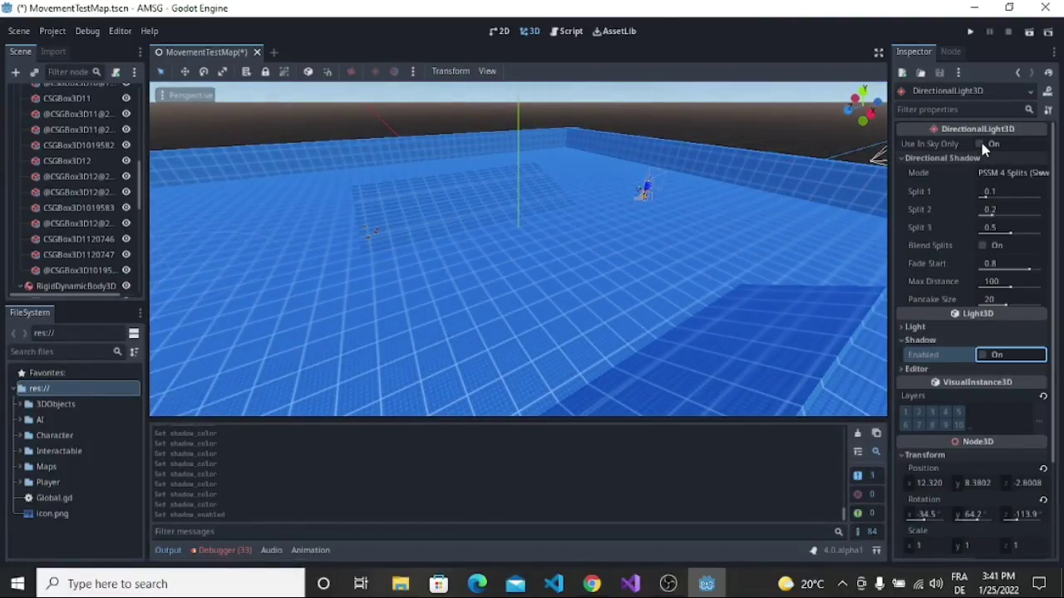
left_click(980, 142)
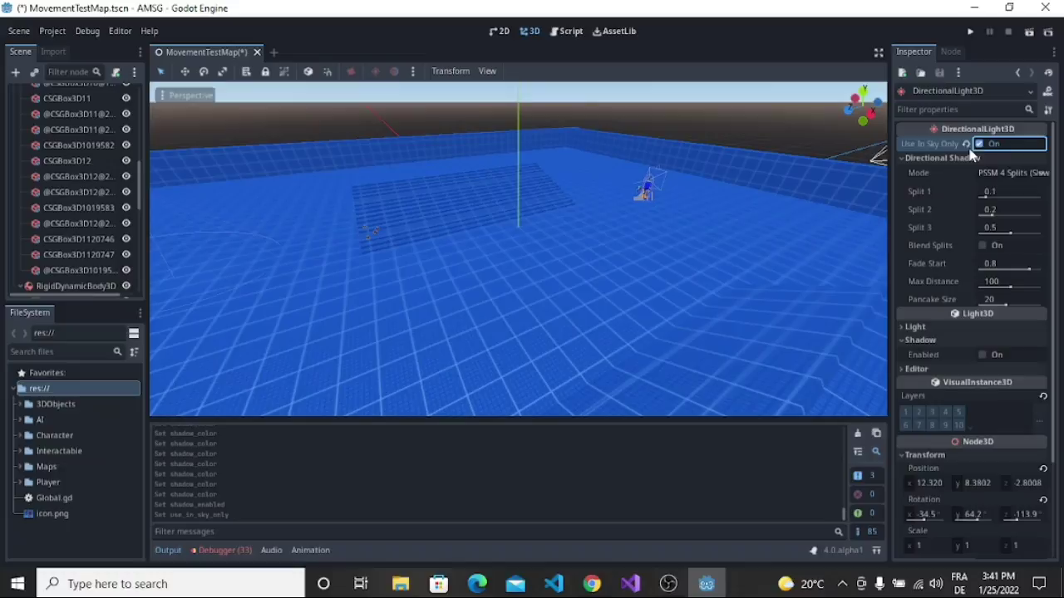
left_click(982, 145)
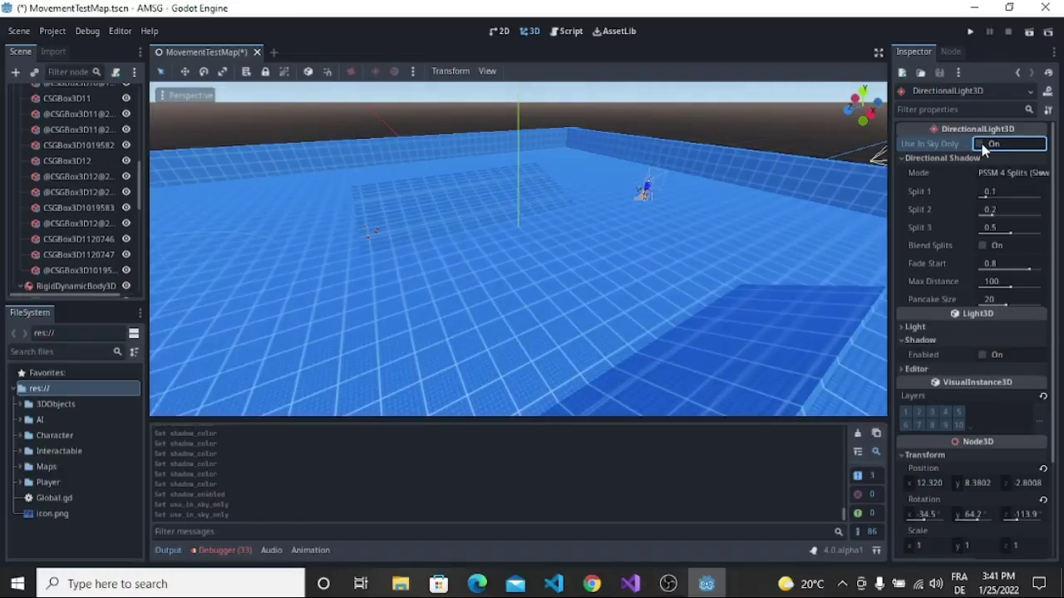
- Turn the shadow of the DirectionalLight3D back on
scroll(947, 184, "down", 3)
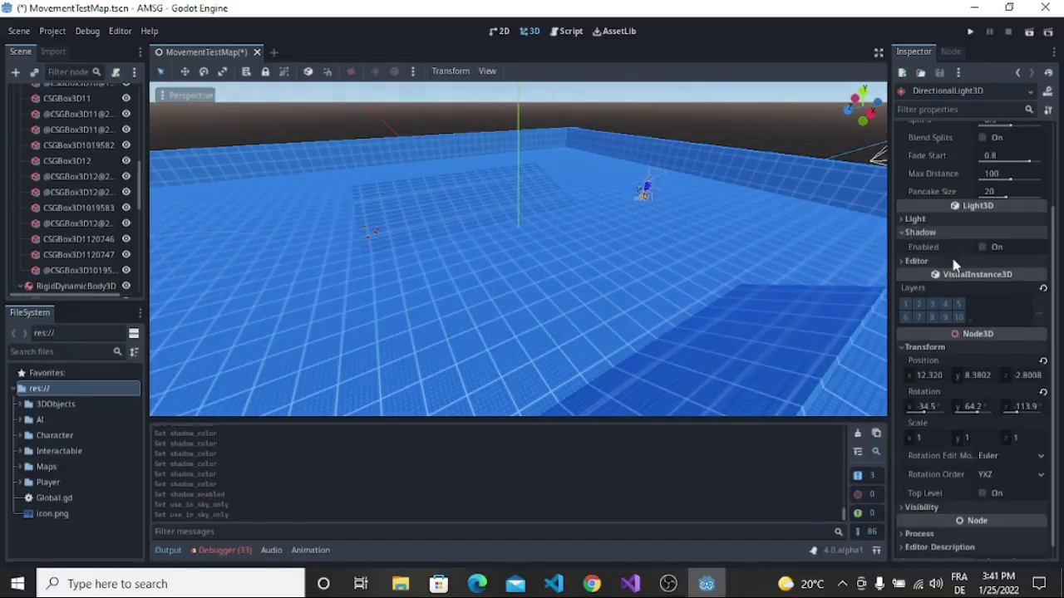
left_click(909, 235)
left_click(909, 235)
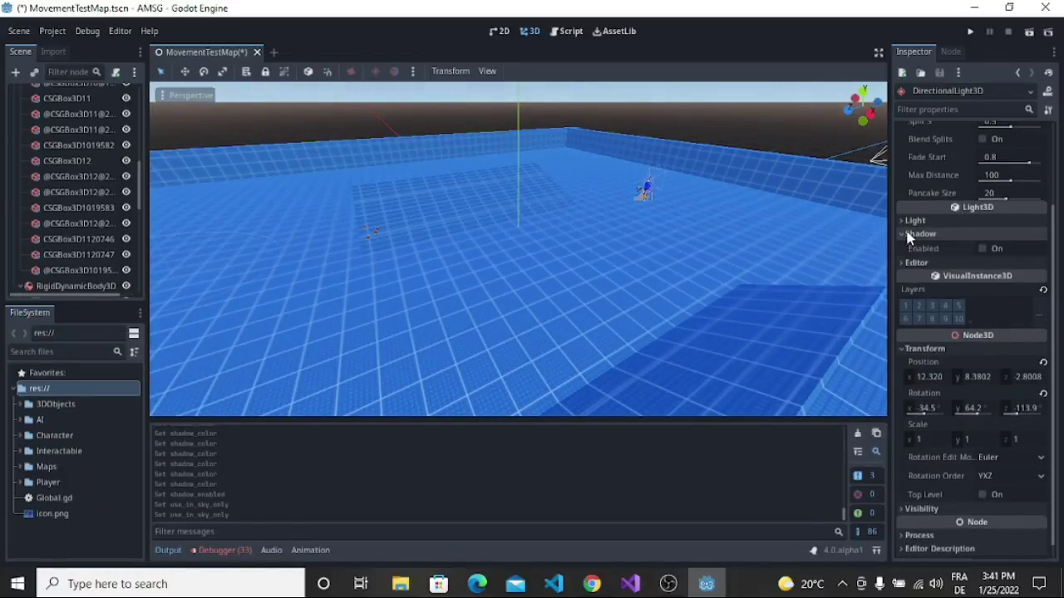
left_click(983, 249)
- Set the DirectionalLight3D's shadow color to the red cd3246
left_click(995, 268)
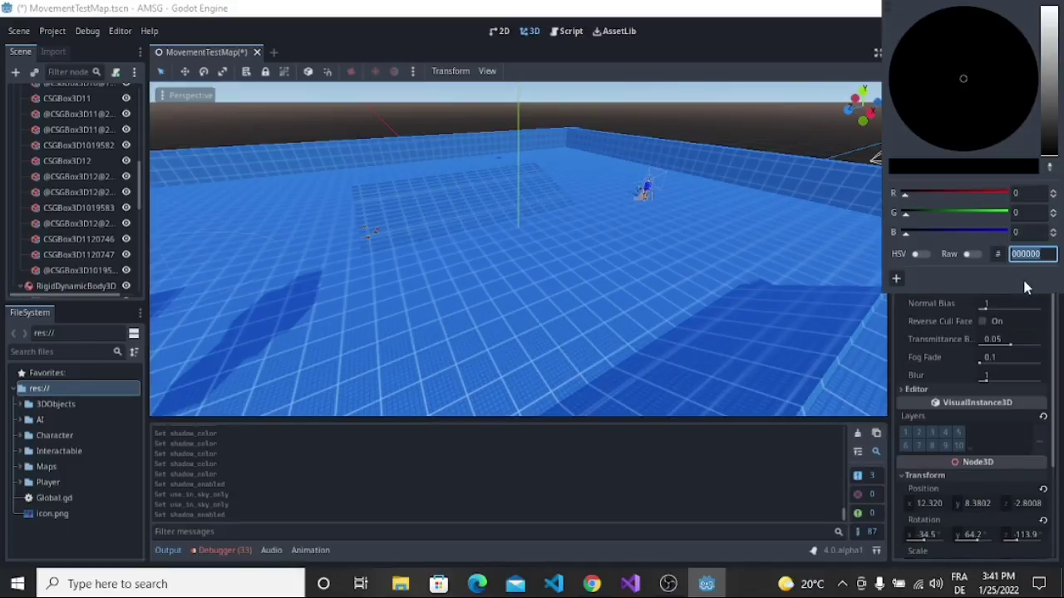
left_click_drag(1050, 154, 1052, 43)
left_click(1022, 84)
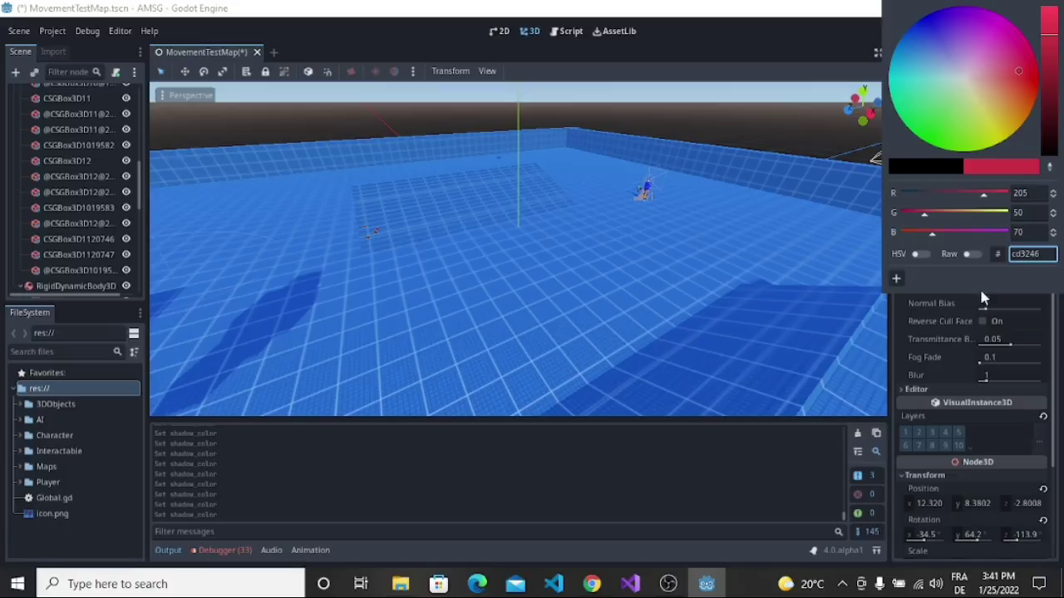
left_click(942, 304)
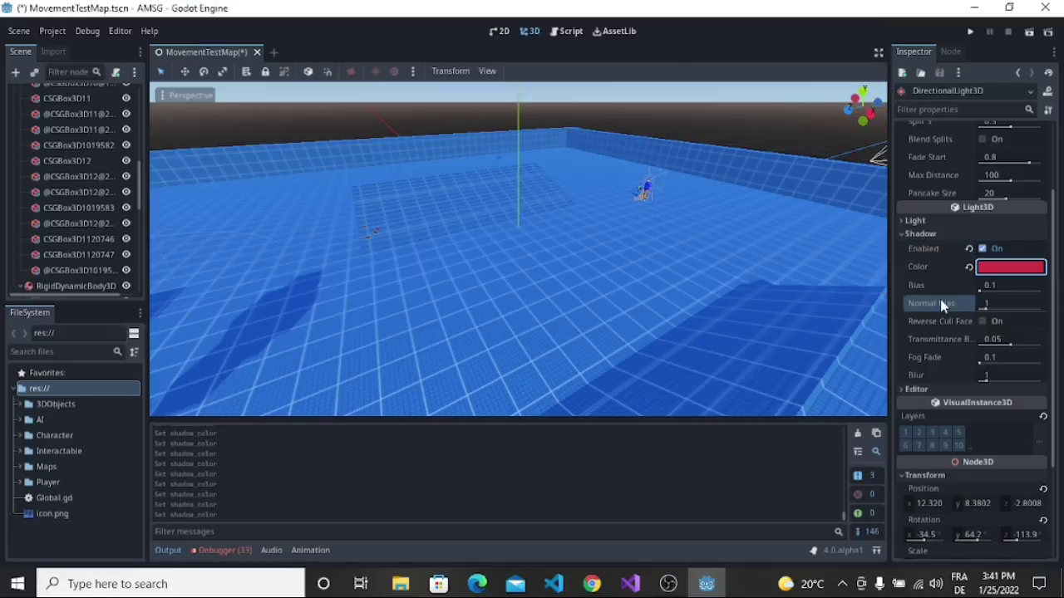
- Darken the DirectionalLight3D's shadow color back to black
left_click(994, 268)
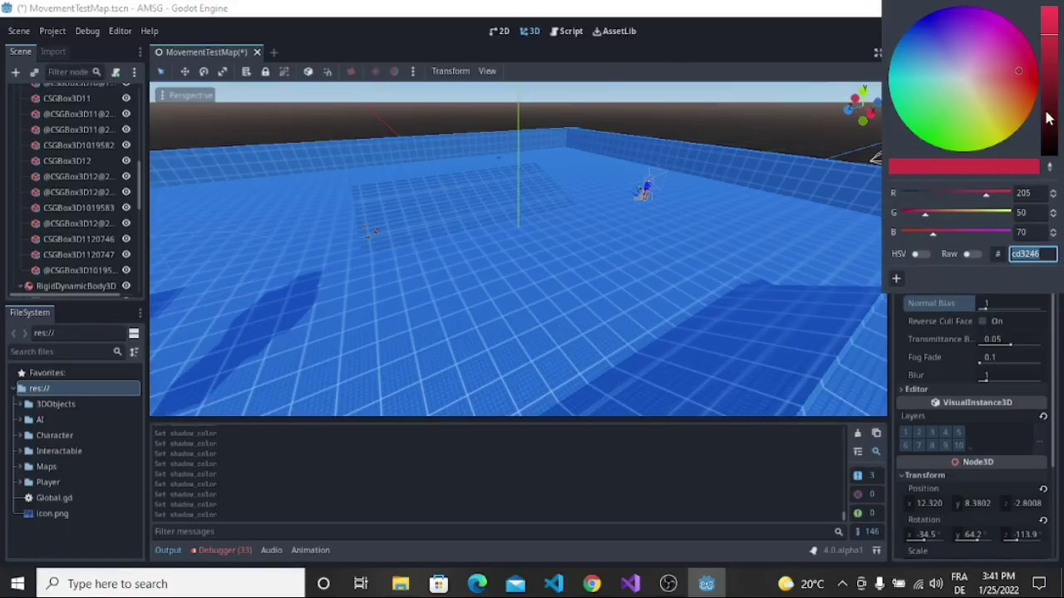
left_click_drag(1048, 119, 1048, 283)
left_click(1011, 299)
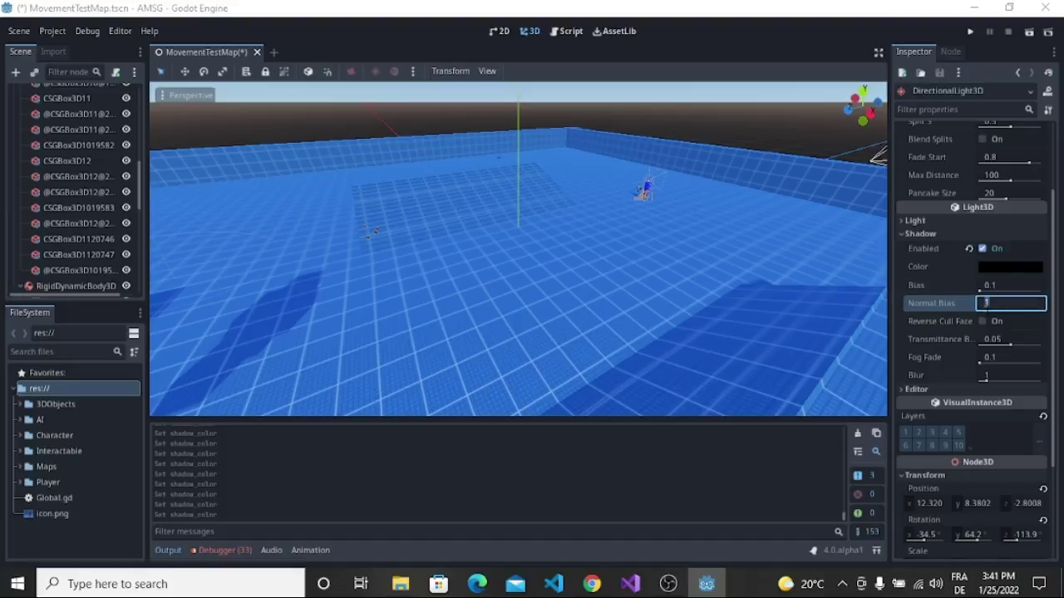
- Set the shadow bias to 0.18 and normal bias to 1.017, and toggle Reverse Cull Face on and back off
left_click(963, 290)
left_click_drag(981, 295, 985, 326)
left_click(982, 321)
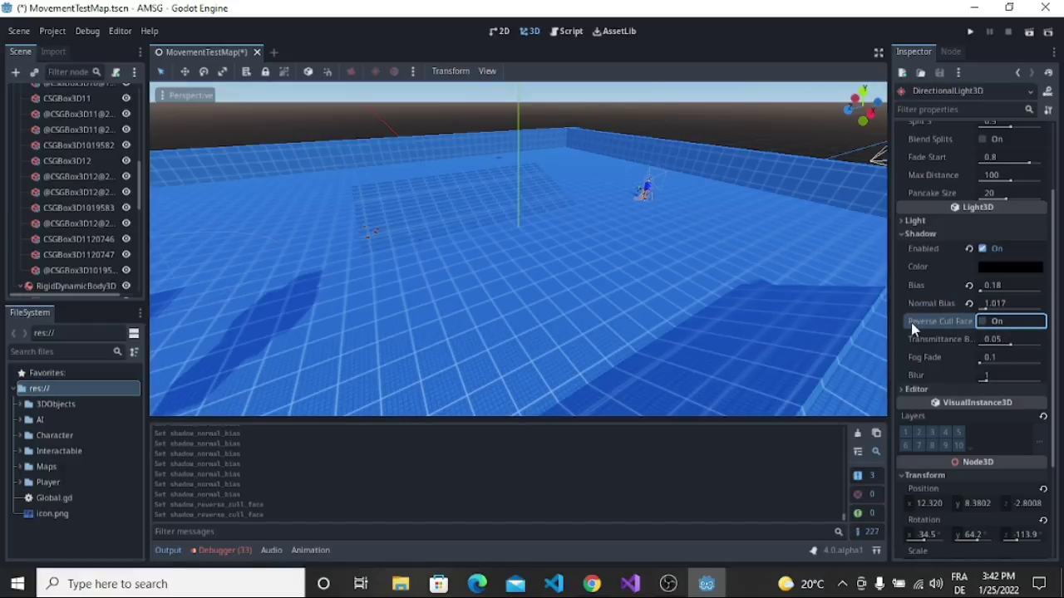
- Raise the shadow blur to 7 and inspect the shadows near the stairs and ramp
scroll(1023, 295, "down", 4)
left_click_drag(986, 237, 1054, 237)
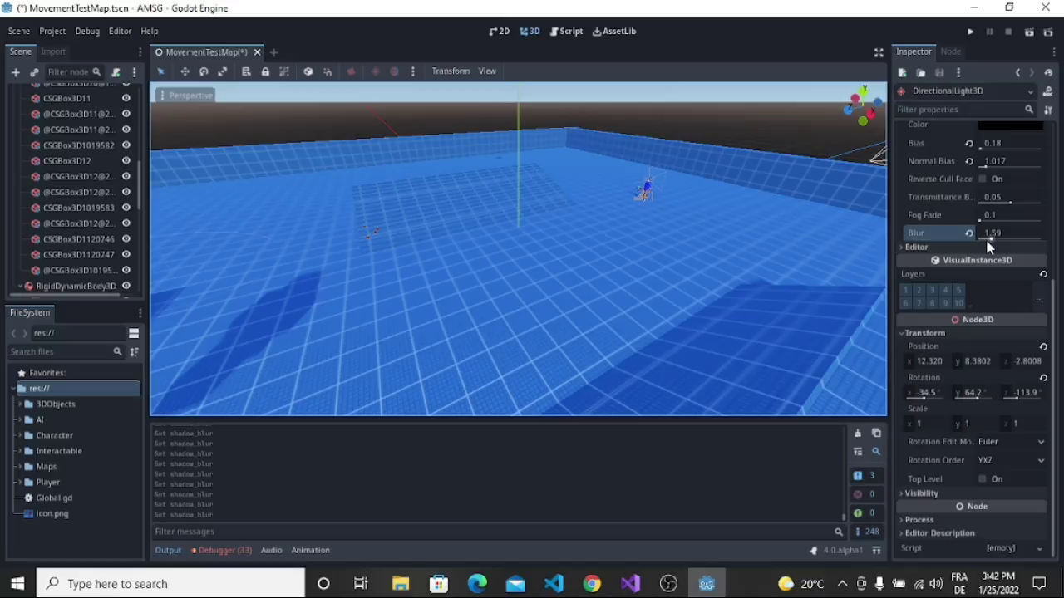
left_click_drag(984, 238, 1035, 237)
type("0.1")
key("Return")
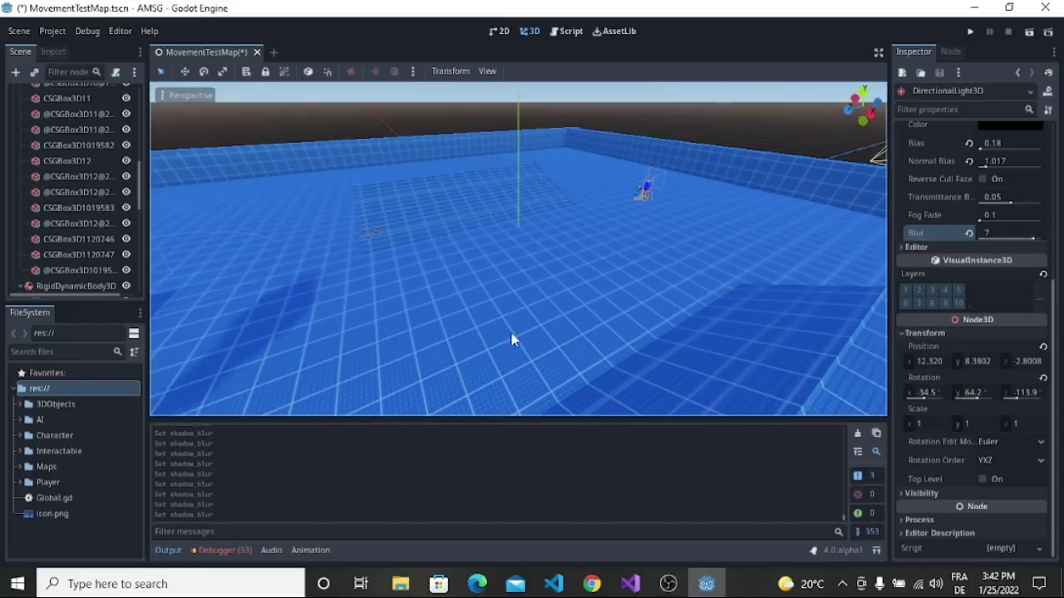
middle_click_drag(374, 301, 539, 261)
scroll(491, 319, "up", 5)
scroll(515, 330, "down", 5)
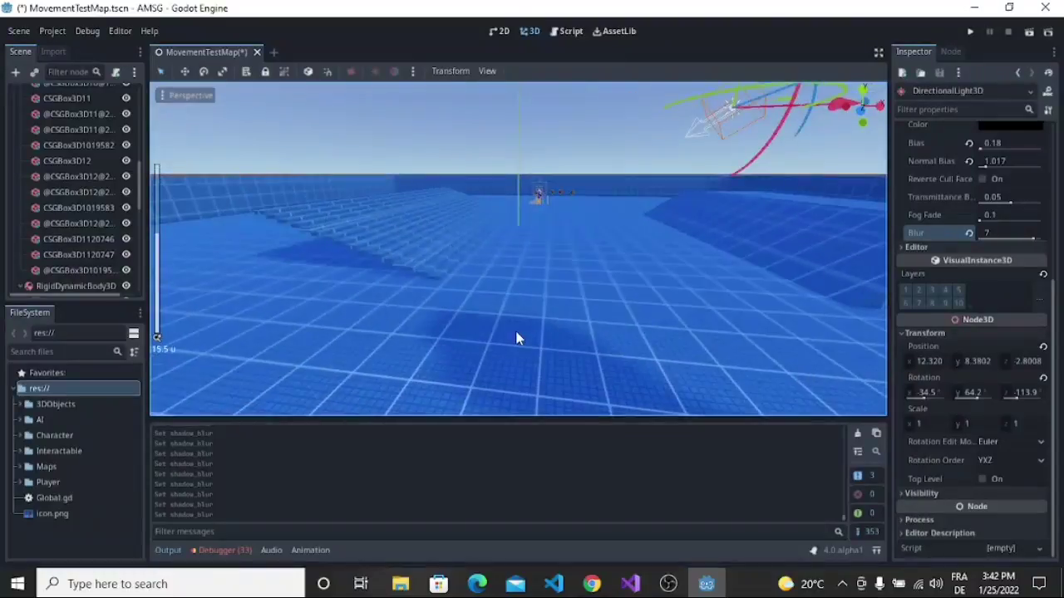
middle_click_drag(515, 338, 558, 333)
scroll(534, 344, "up", 2)
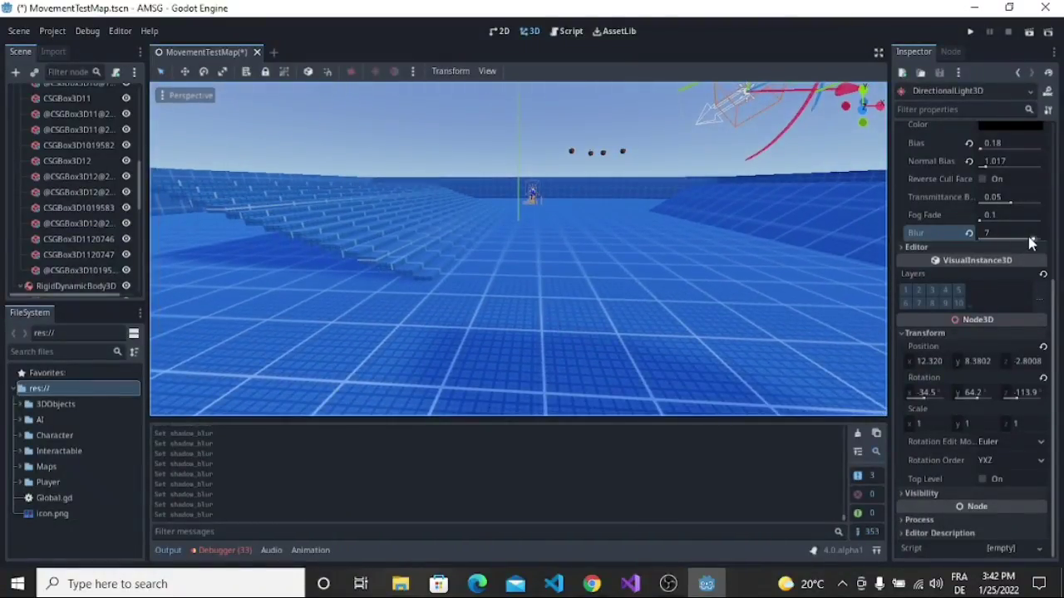
- Try other shadow blur amounts and settle on about 0.99
left_click_drag(1030, 242, 1003, 245)
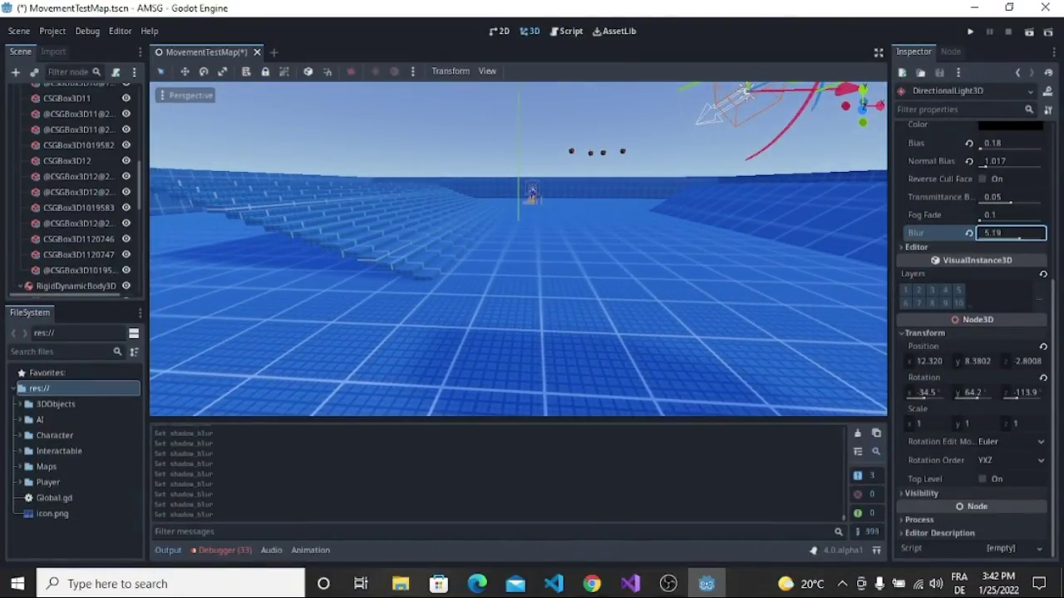
left_click(993, 240)
type("8")
left_click_drag(1018, 239, 983, 239)
scroll(565, 204, "down", 15)
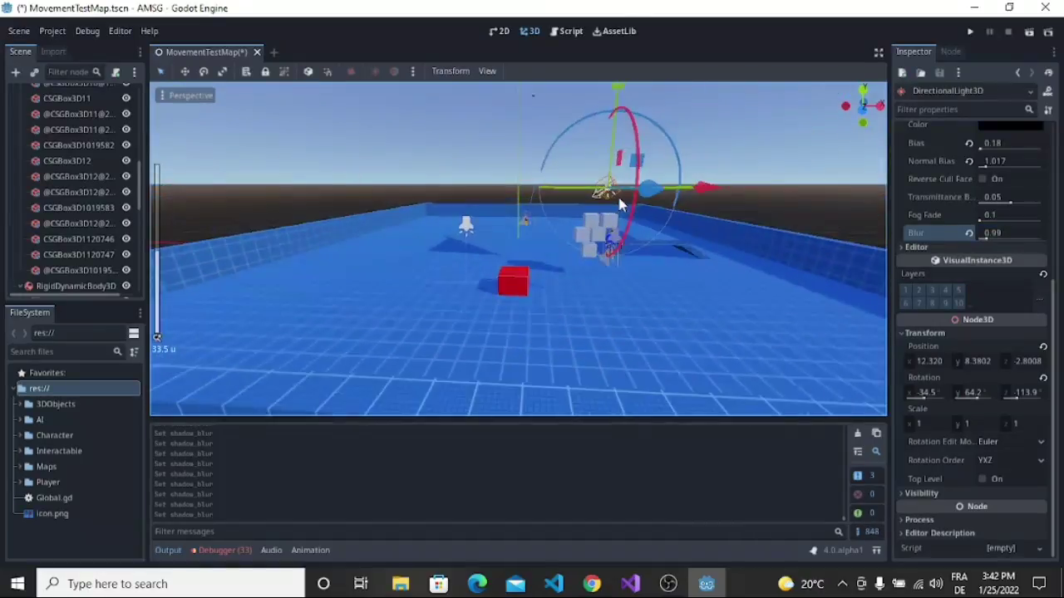
- Set the DirectionalLight3D's light energy to about 10.66 and its indirect energy to about 4.52
scroll(608, 219, "up", 12)
middle_click_drag(665, 220, 354, 277)
scroll(920, 204, "up", 5)
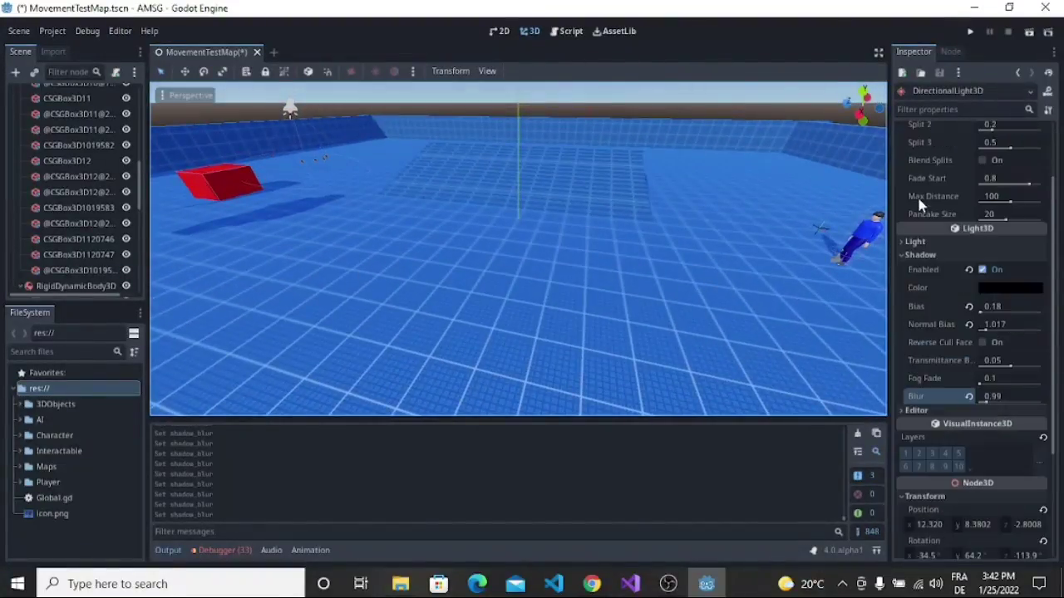
left_click(918, 242)
left_click_drag(989, 282, 1009, 292)
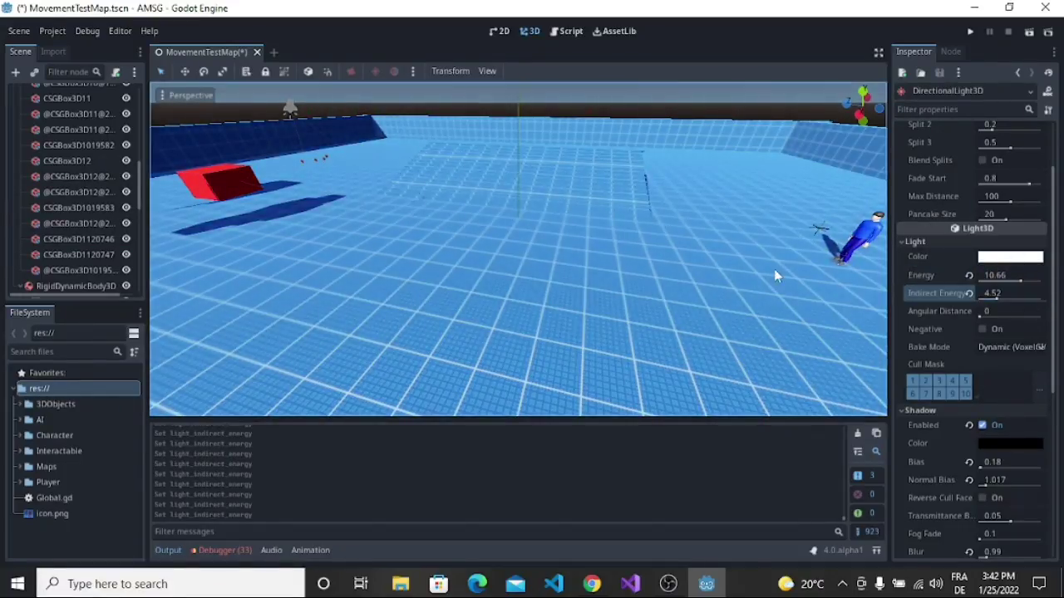
- Try blue and pink as the DirectionalLight3D's light color, and restore it to white
middle_click_drag(232, 229, 439, 283)
left_click(1006, 259)
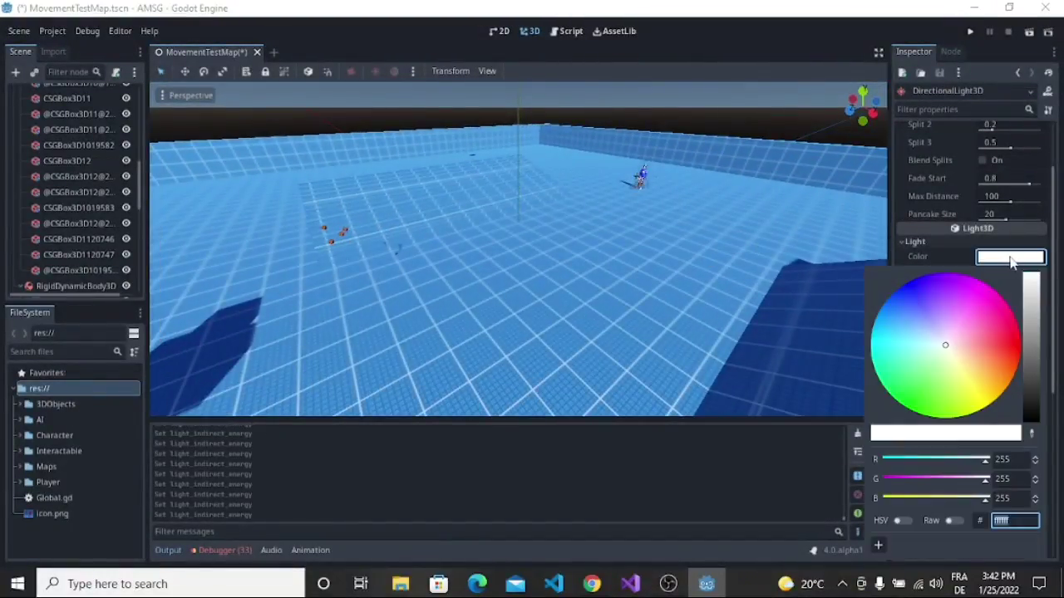
left_click_drag(978, 315, 917, 279)
left_click(918, 286)
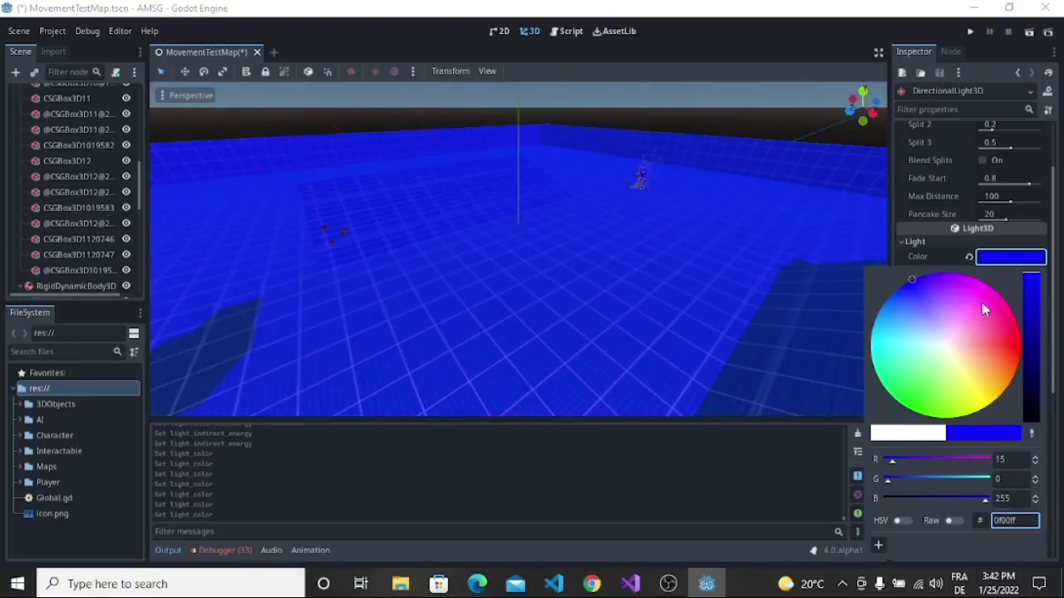
left_click(992, 308)
left_click(918, 441)
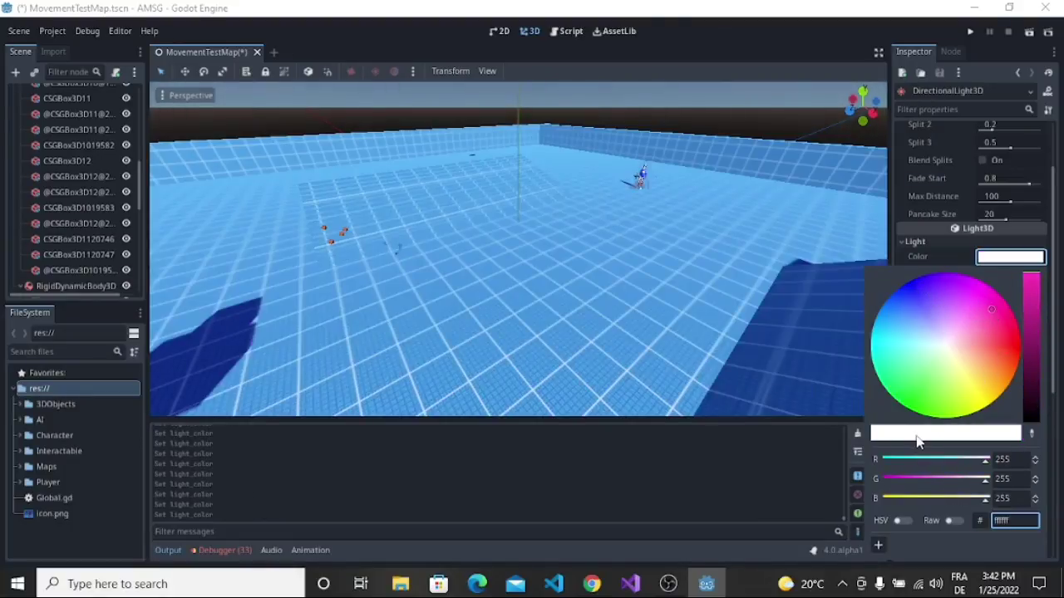
left_click(954, 261)
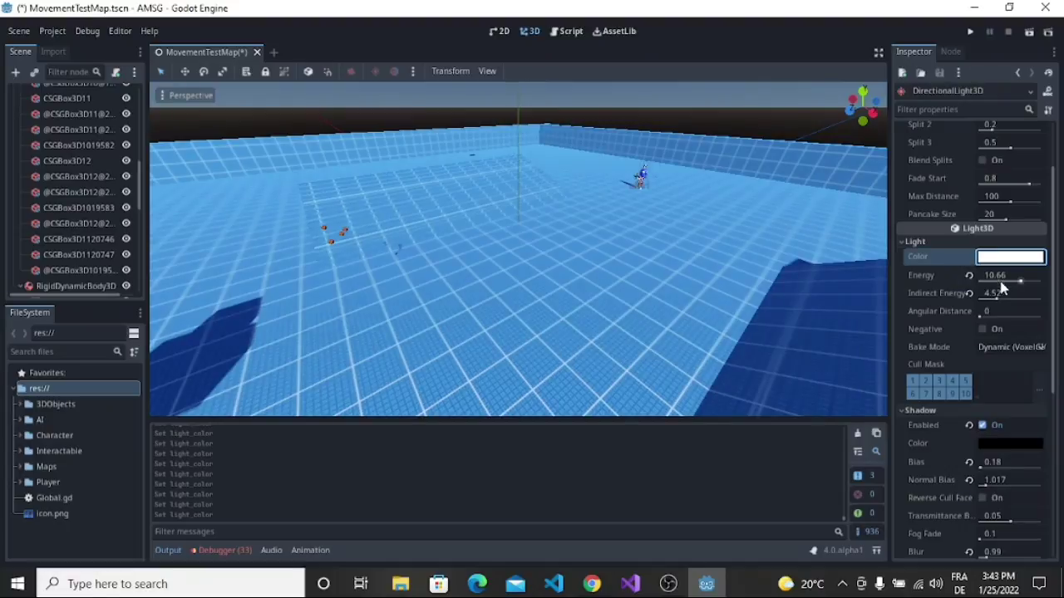
- Toggle the light's Negative option on and back off, and try other angular distances before returning to 0
left_click(982, 330)
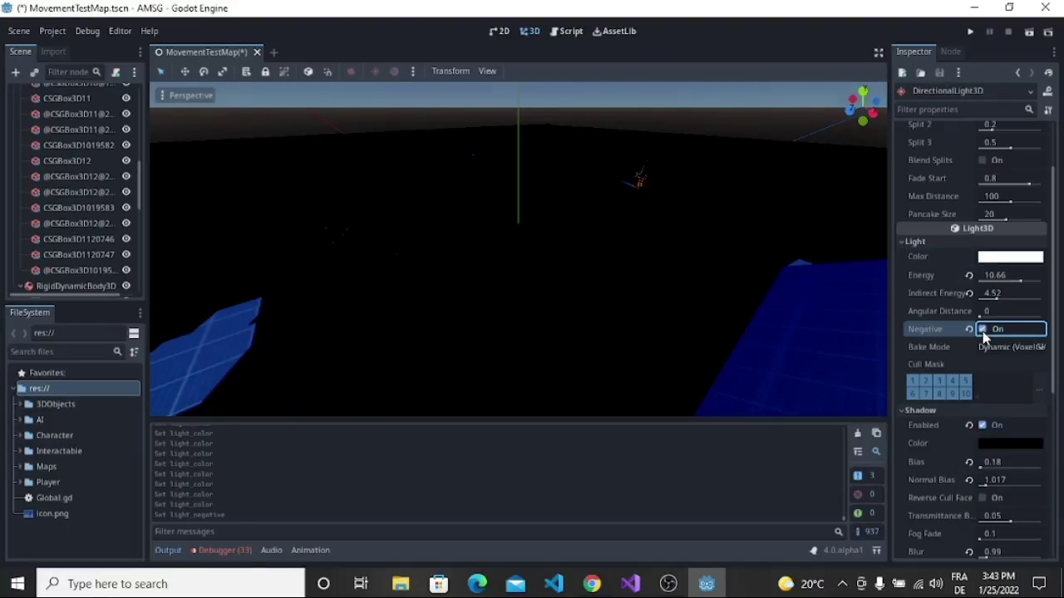
left_click(982, 330)
left_click(981, 312)
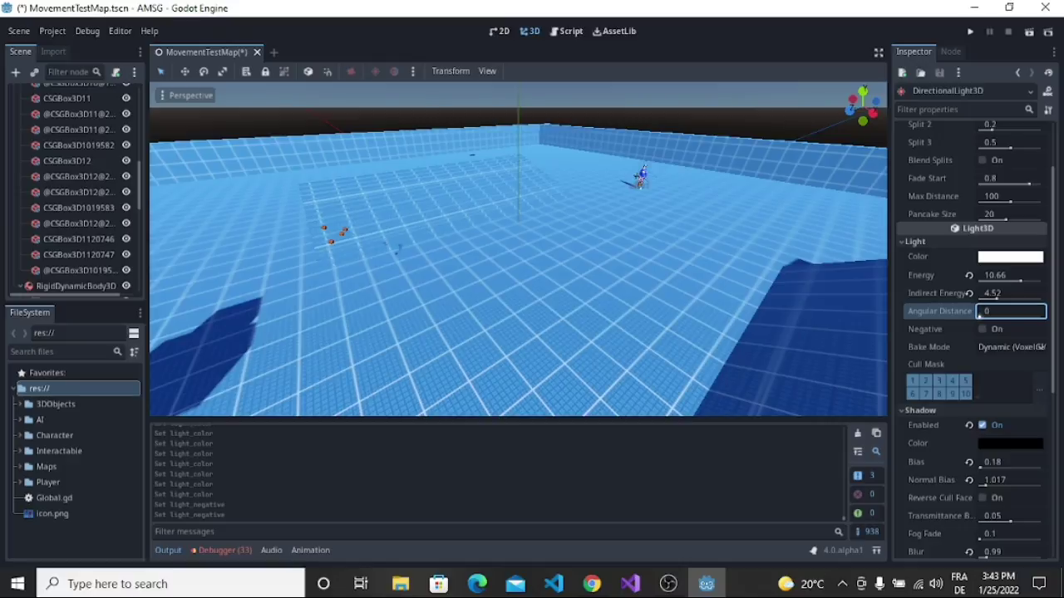
mouse_move(980, 317)
left_mouse_down()
mouse_move(1027, 313)
mouse_move(979, 312)
left_mouse_up()
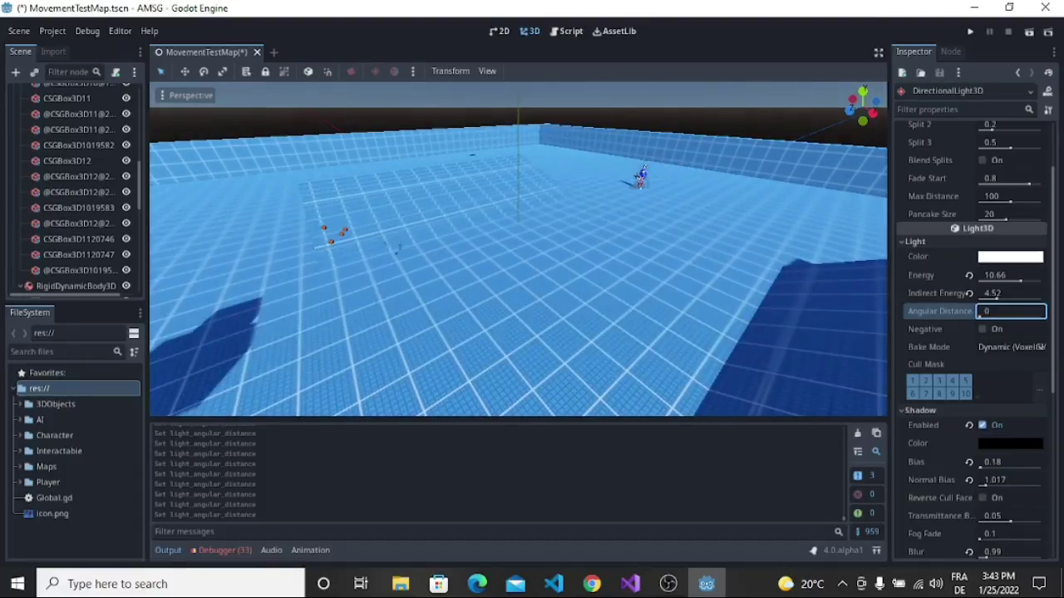
- Run the project and walk the character around the map in third person to check the lighting and shadows
left_click(971, 33)
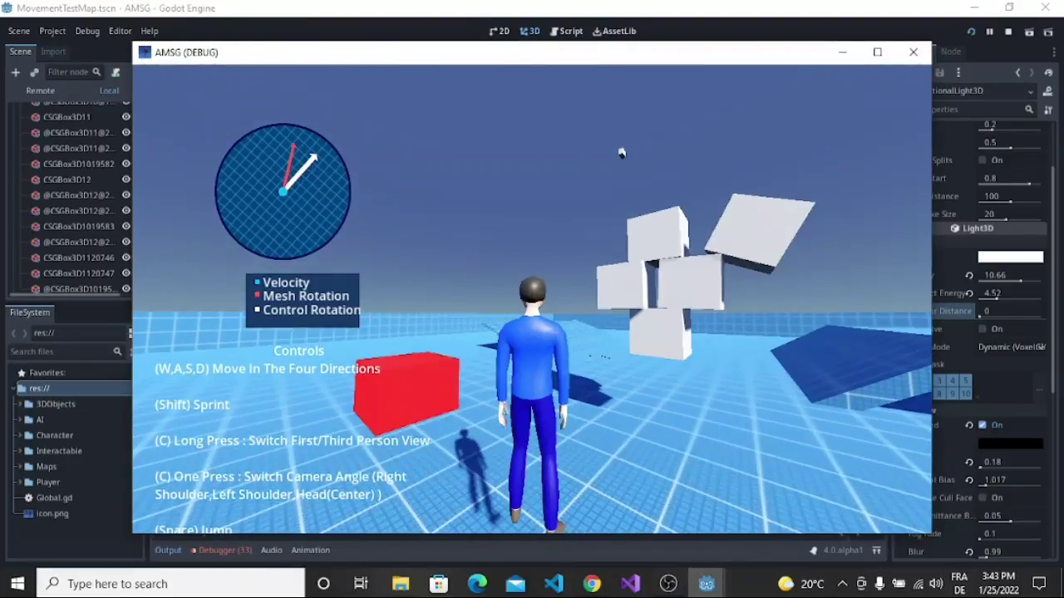
key("w")
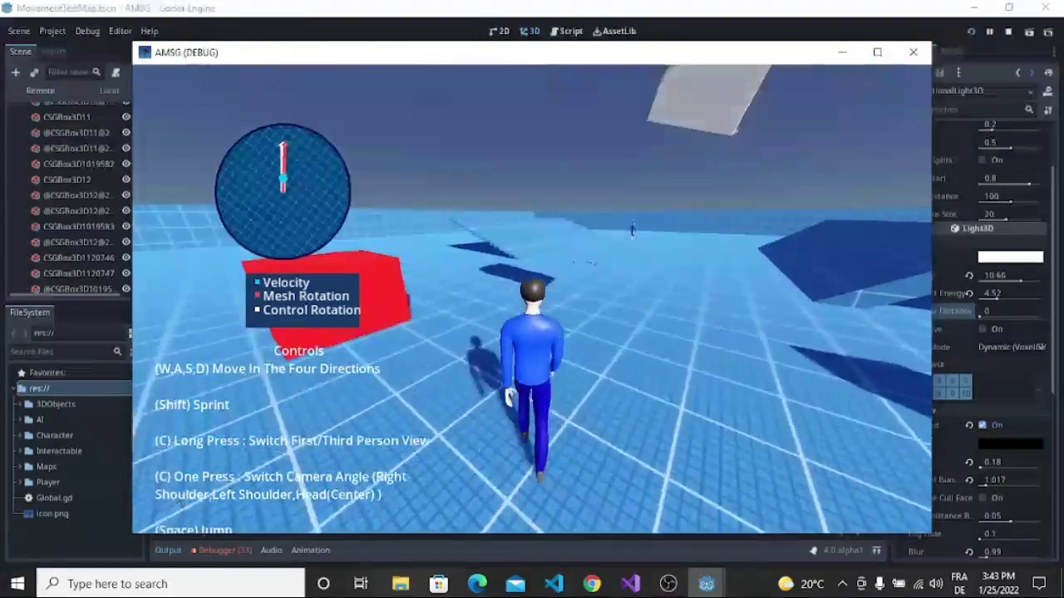
key("w")
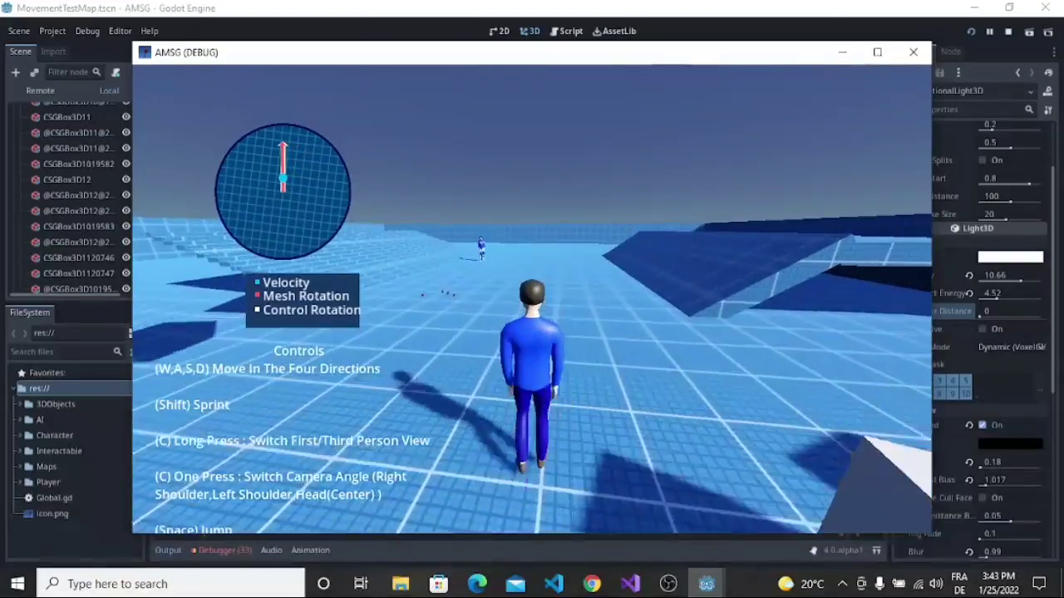
key("w")
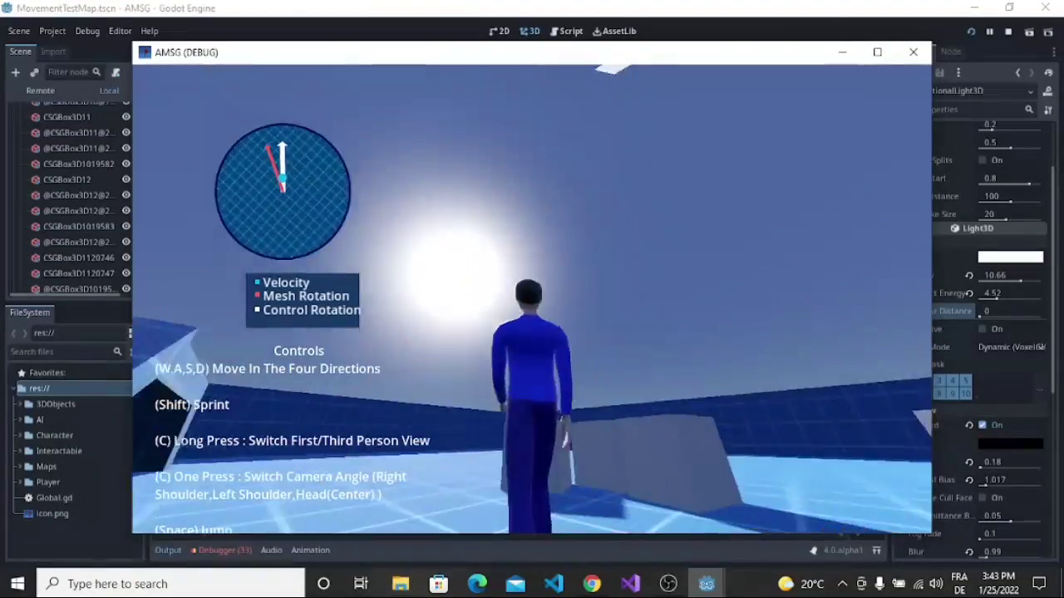
key("w")
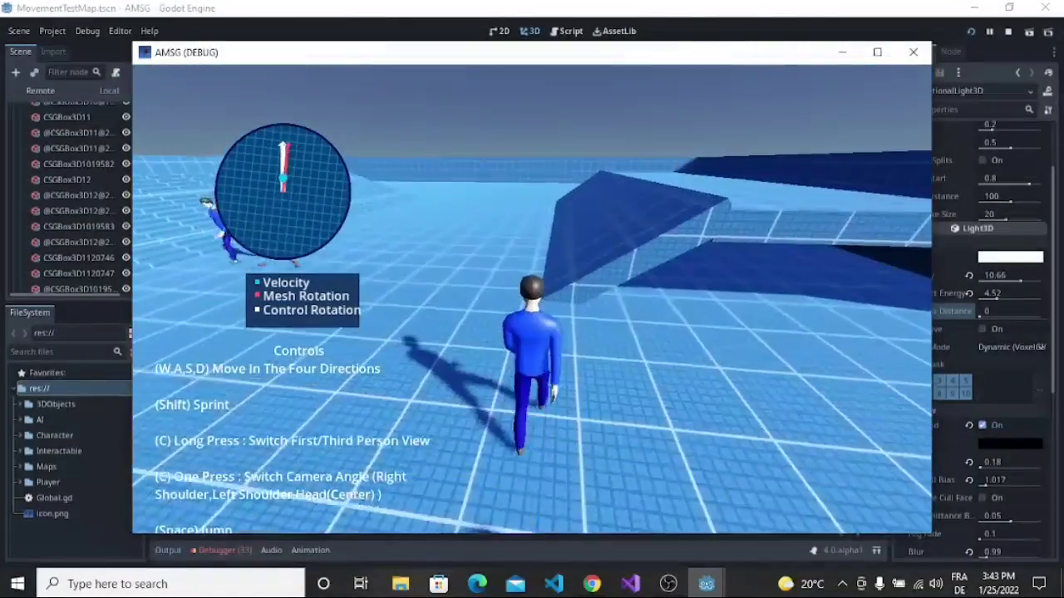
key("w")
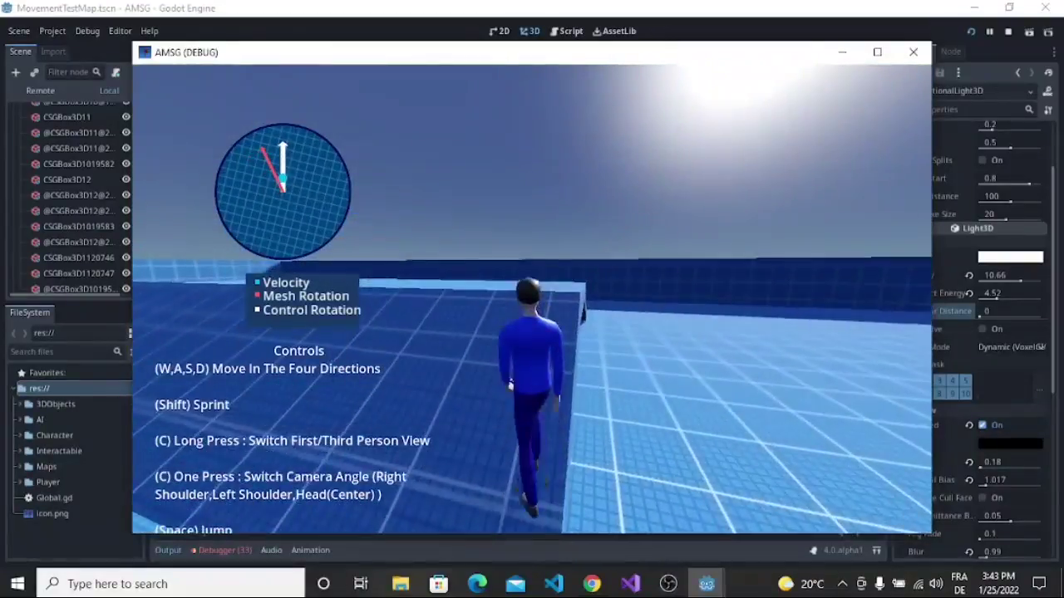
key("w")
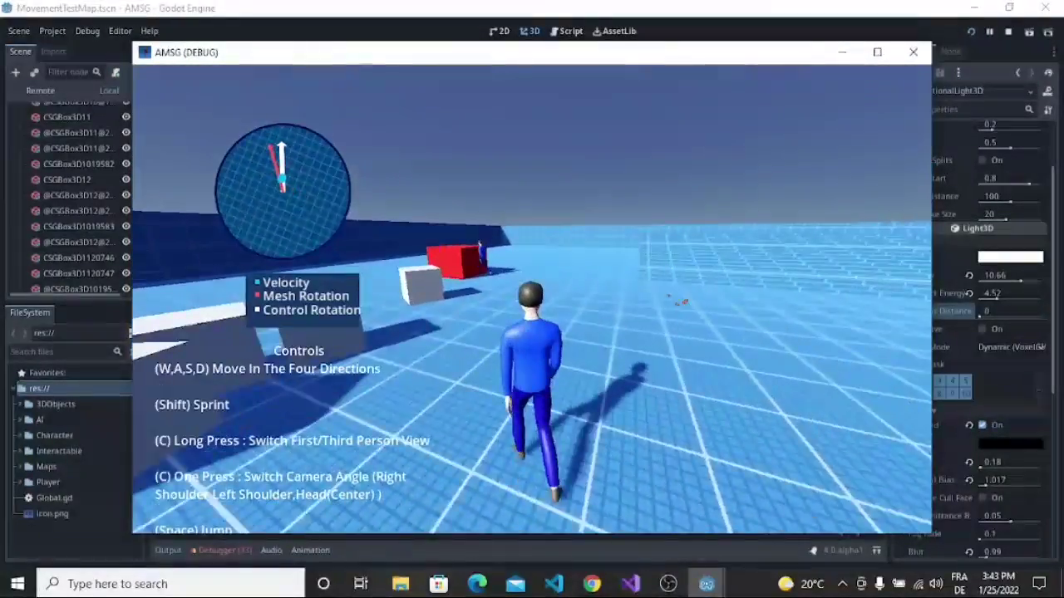
key("w")
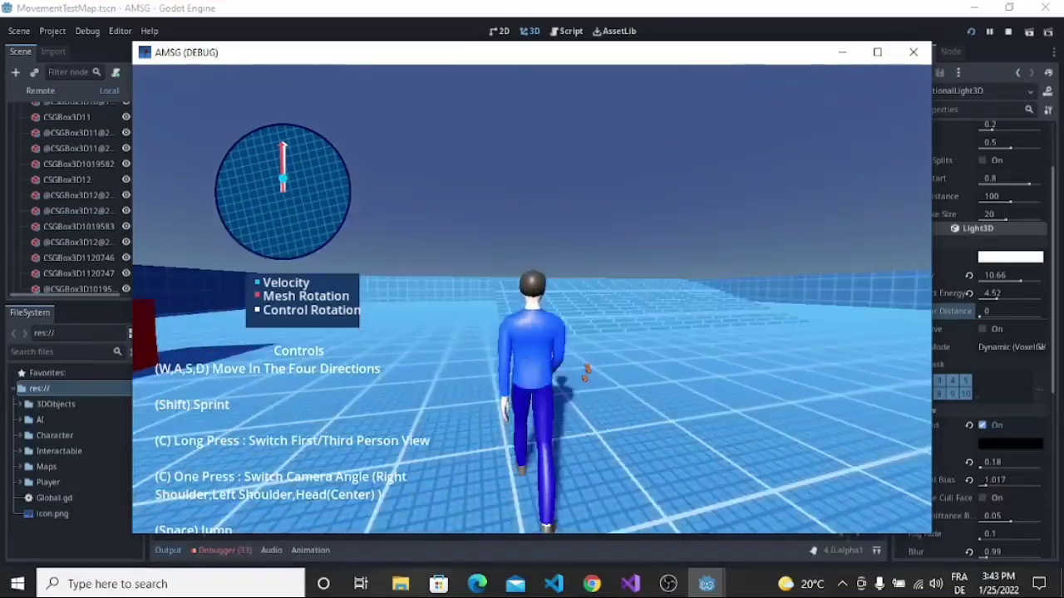
- Switch the character to first-person view, look at its shadow while walking, and quit the running game
key("c")
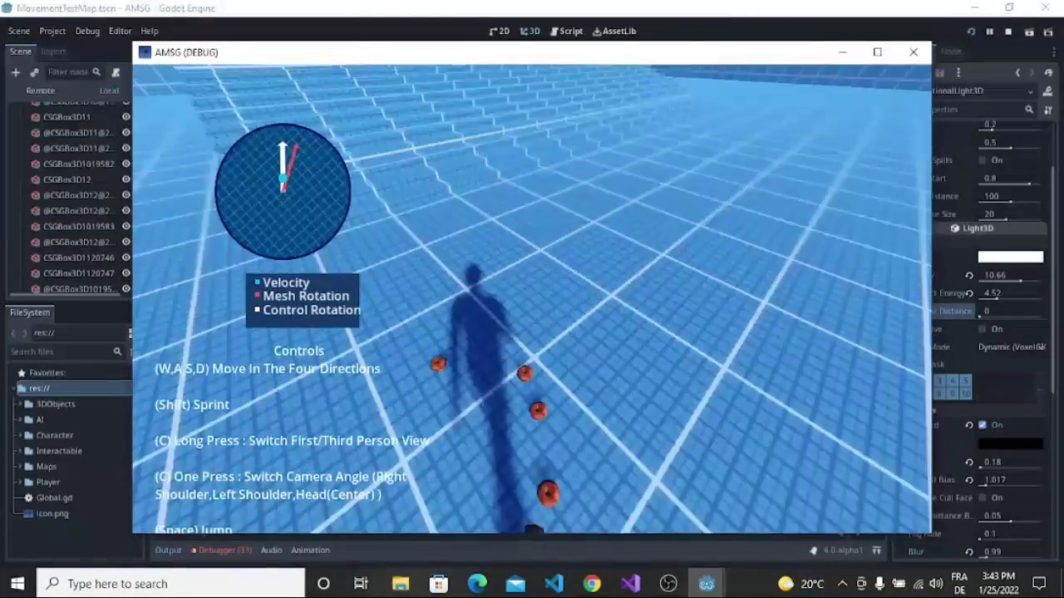
key("w")
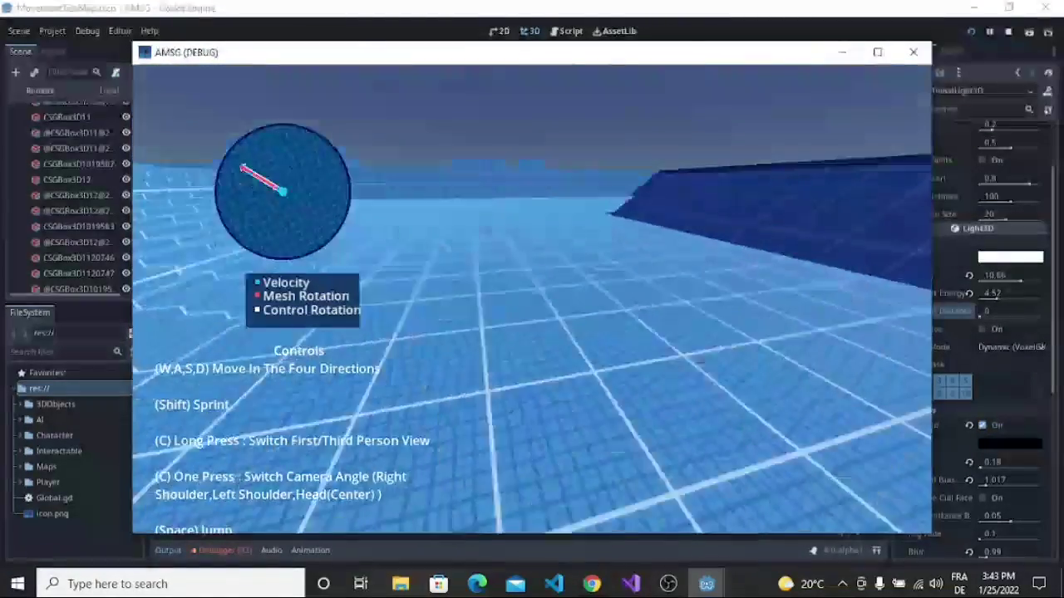
key("Escape")
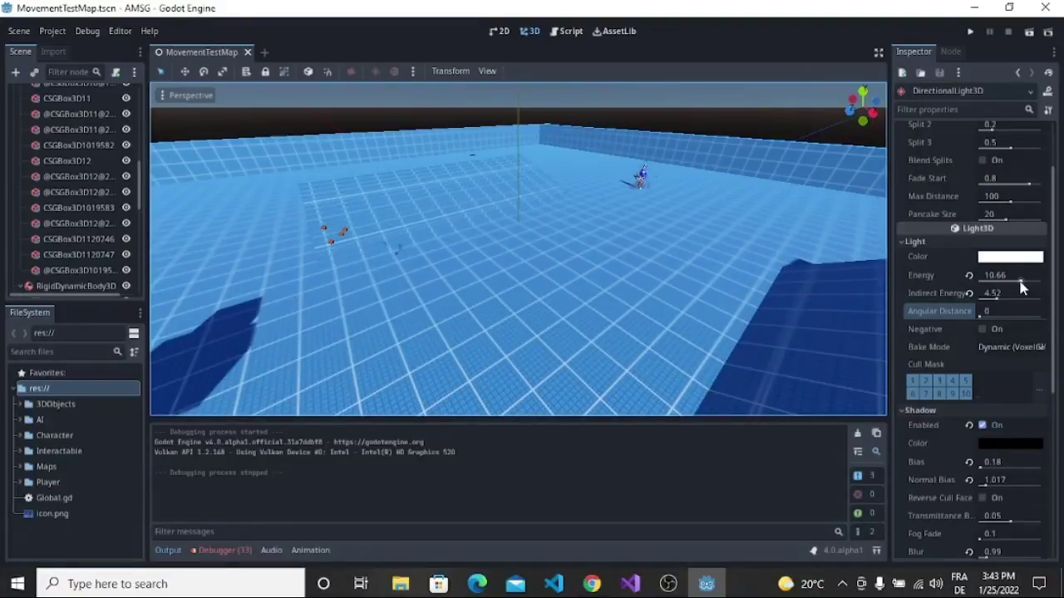
- Raise the DirectionalLight3D's light energy to about 18.71 and check the whole map from several angles
left_click_drag(1022, 286, 1025, 287)
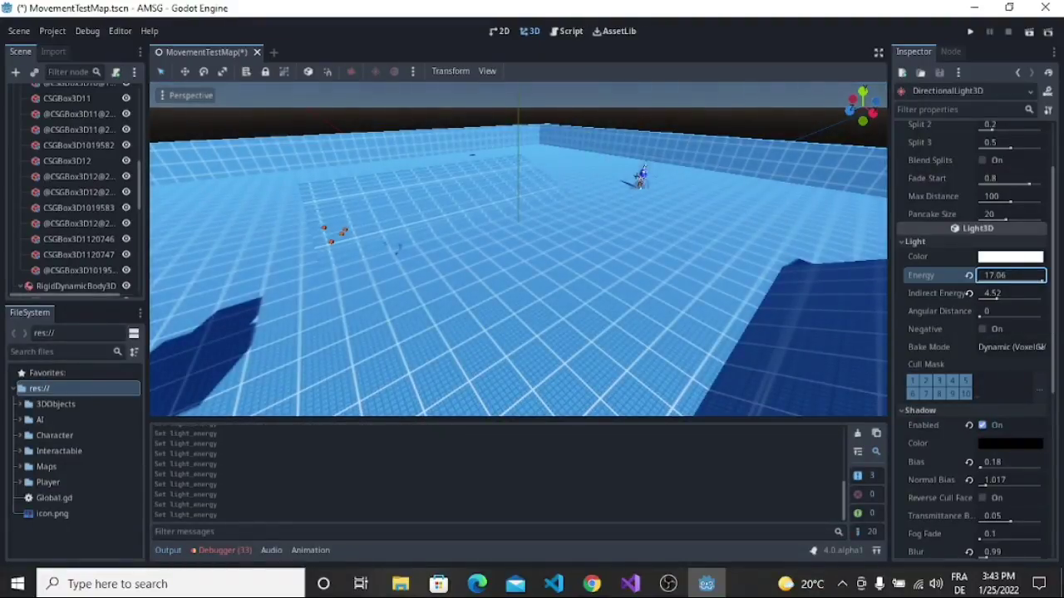
scroll(530, 280, "down", 2)
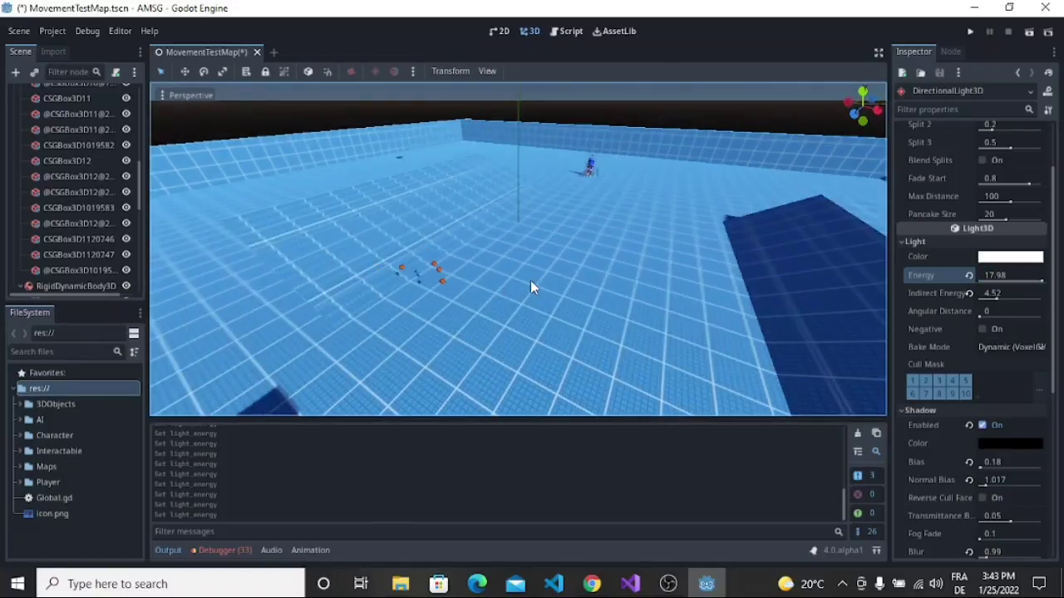
scroll(619, 278, "down", 5)
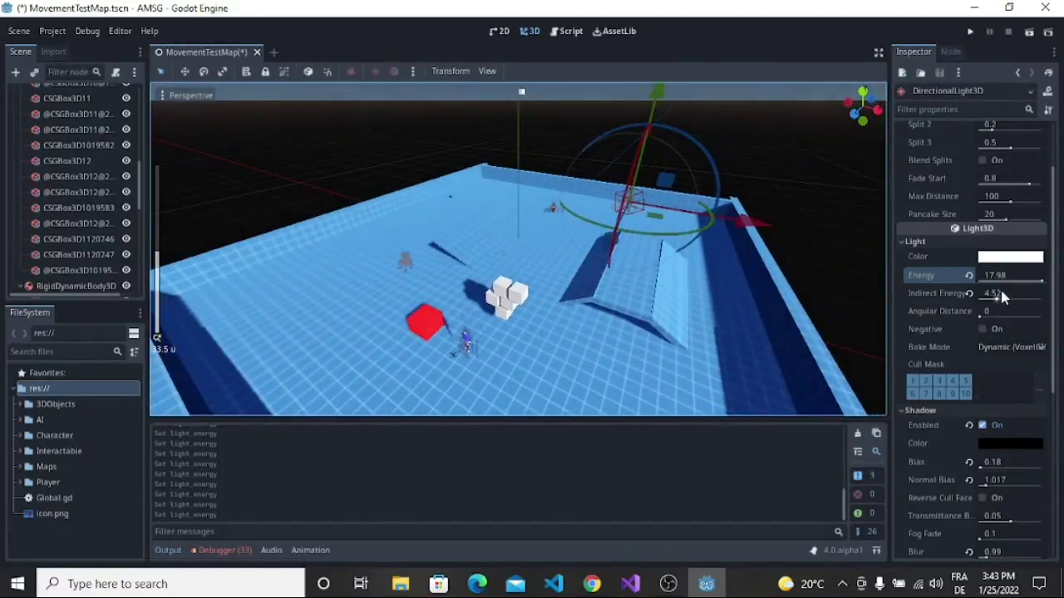
left_click_drag(1041, 285, 1044, 285)
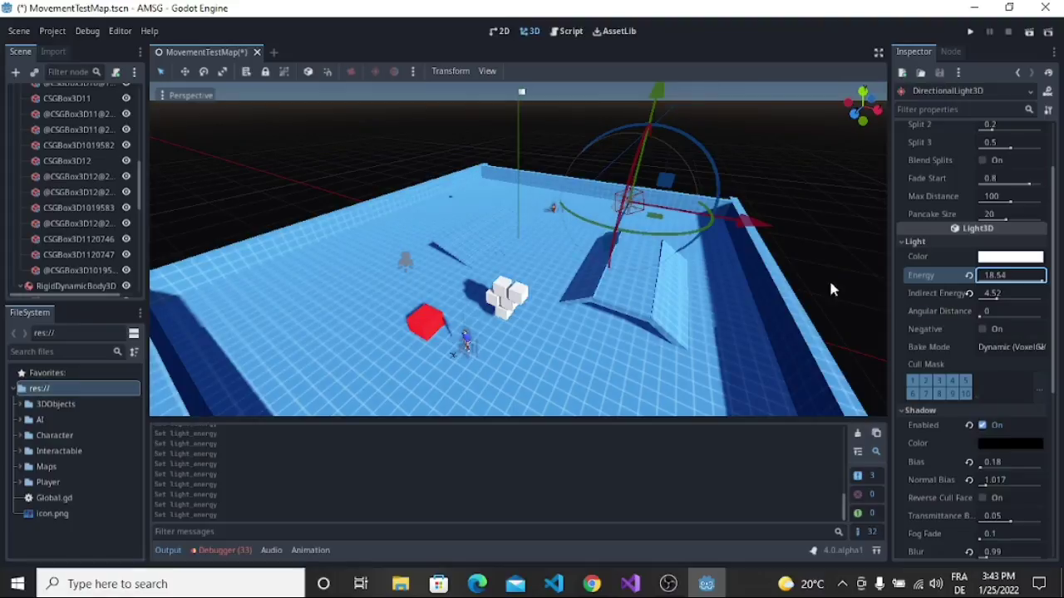
middle_click_drag(804, 279, 690, 250)
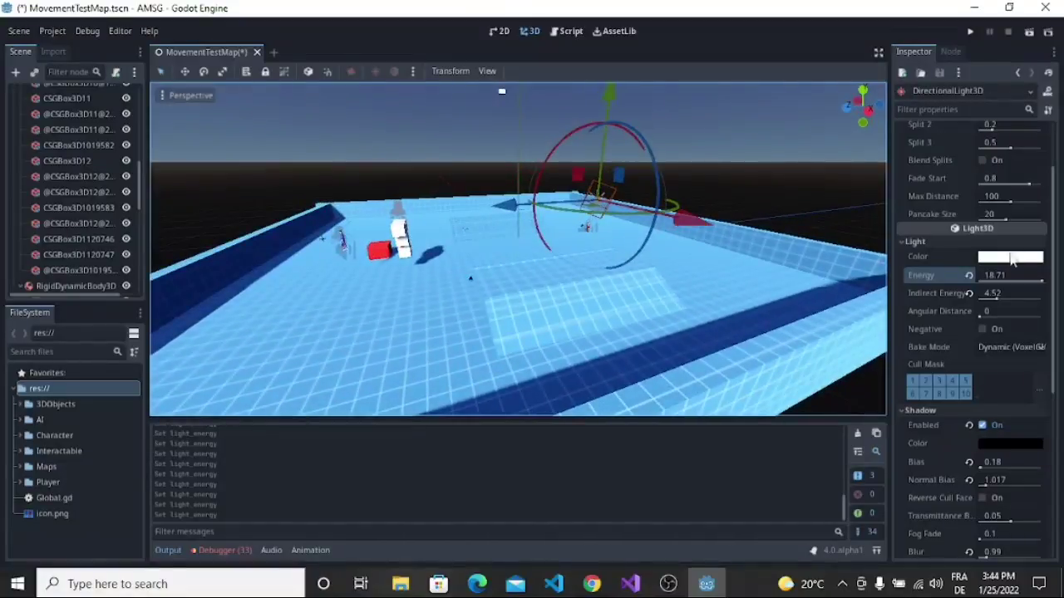
- Toggle Blend Splits on and back off, and set the shadow blur to about 3.07
left_click(982, 161)
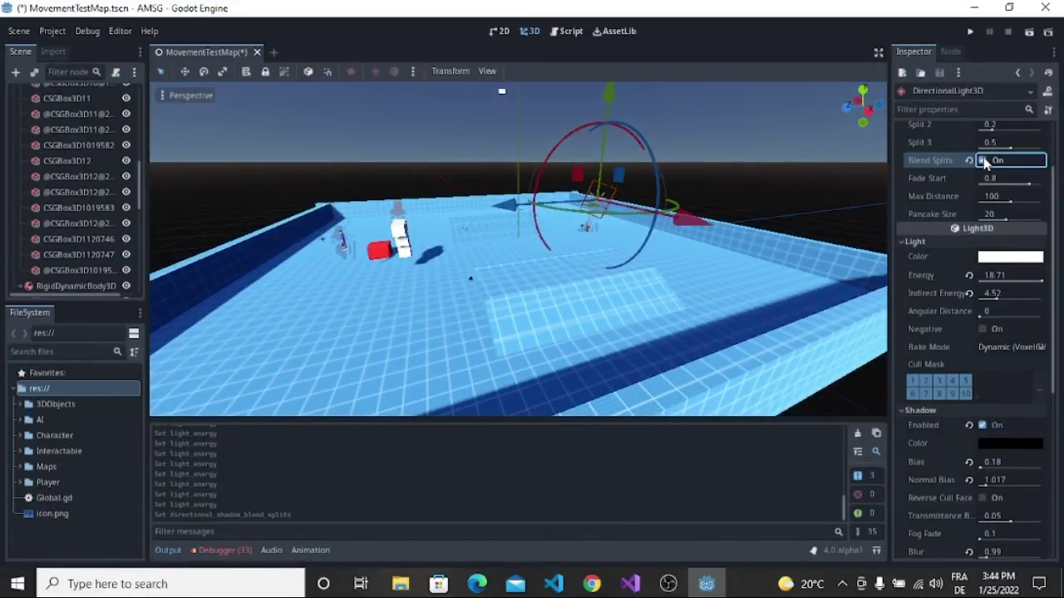
left_click(983, 161)
scroll(946, 205, "down", 3)
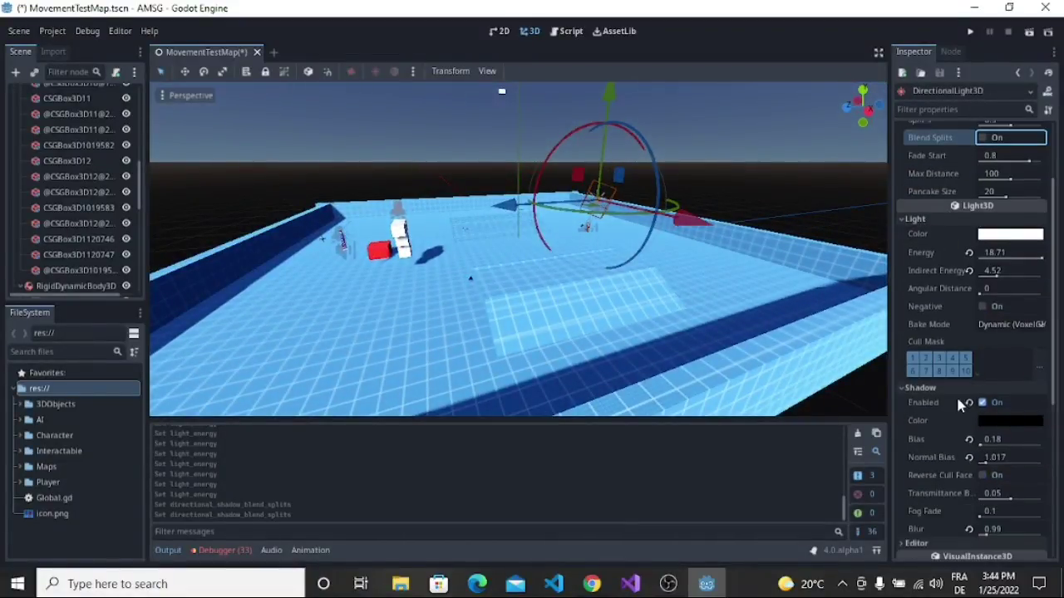
scroll(964, 402, "down", 2)
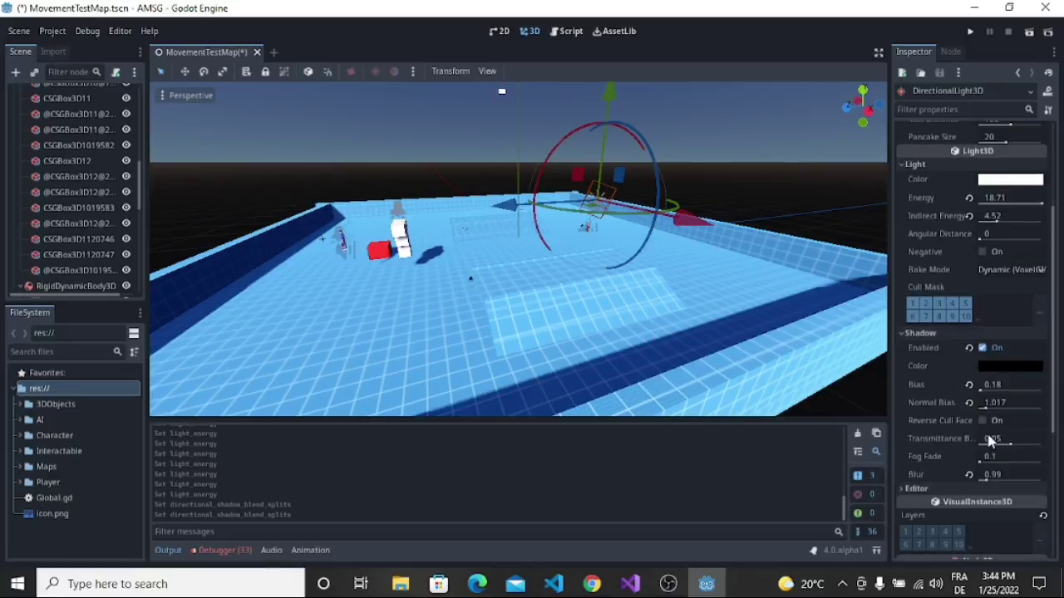
left_click_drag(989, 479, 1035, 479)
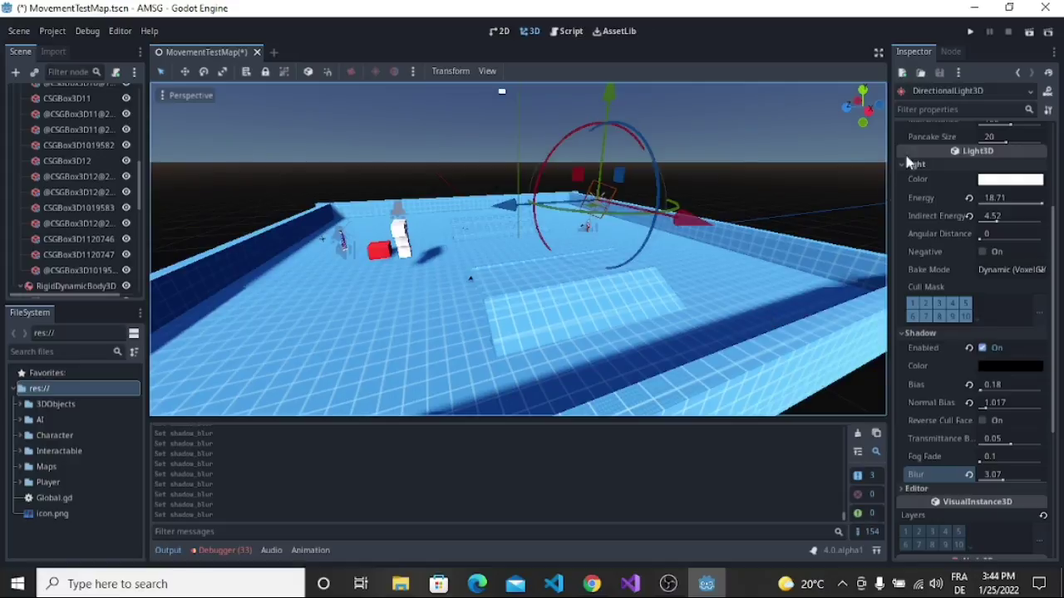
- Run the project again and walk the character past the boxes in third person to inspect the blurred shadows
left_click(970, 33)
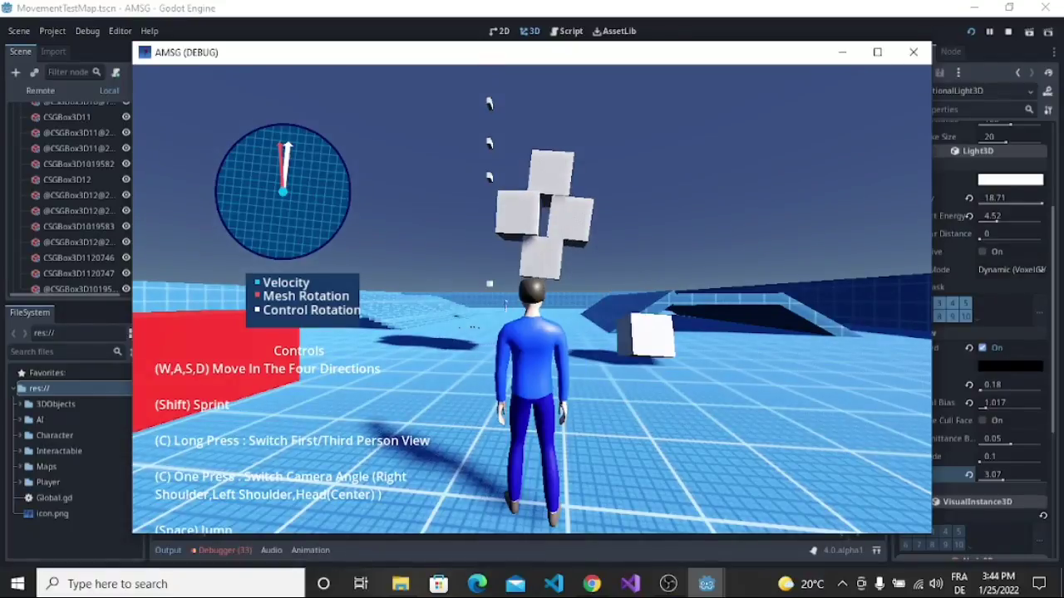
key("w")
key("w")
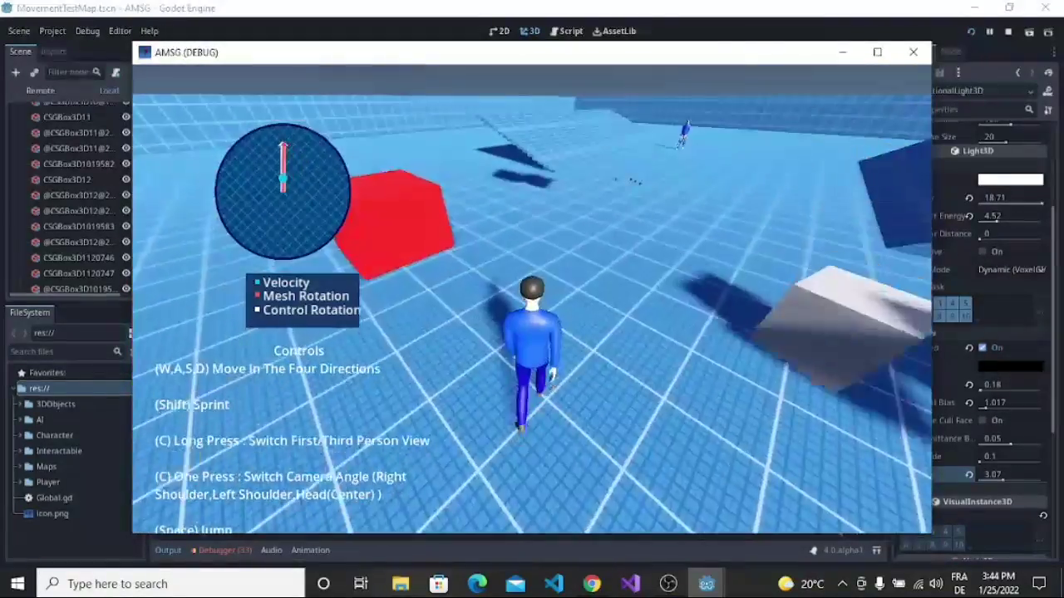
key("w")
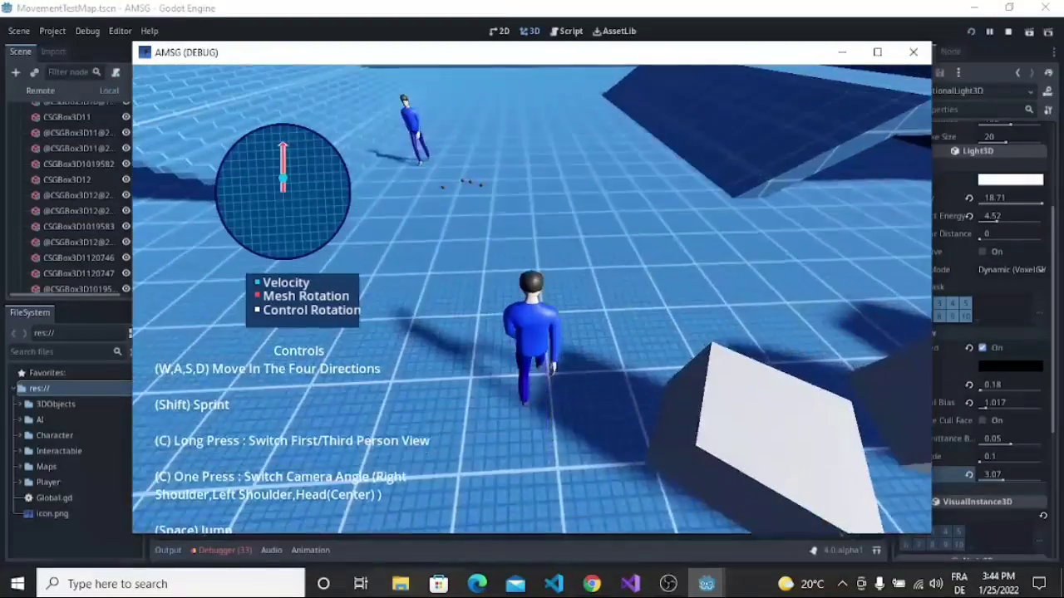
- Switch to first-person view and move around the map to examine the shadows of the character and boxes
key("c")
key("w")
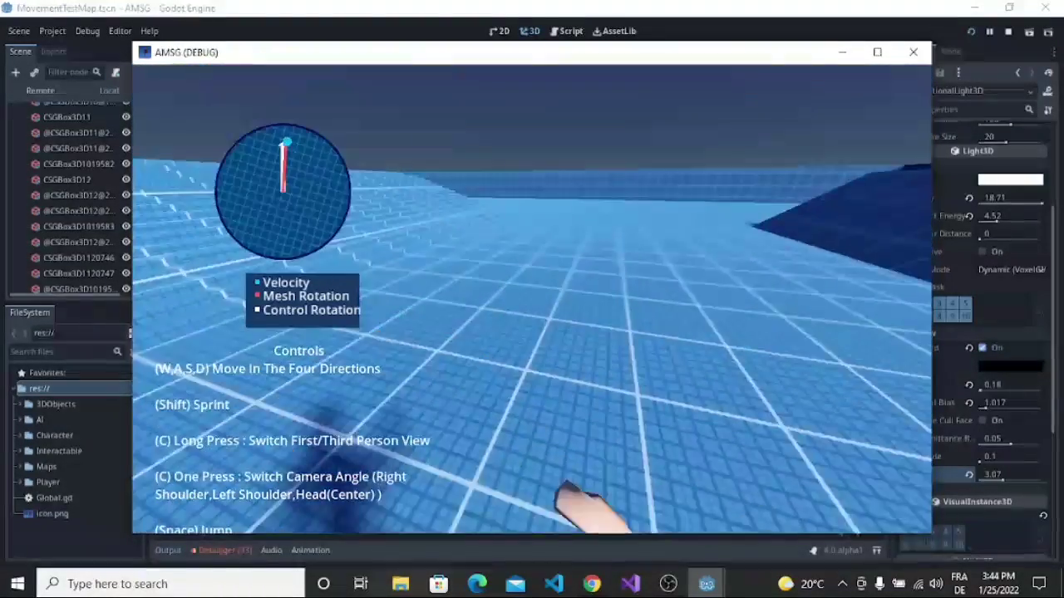
key("w")
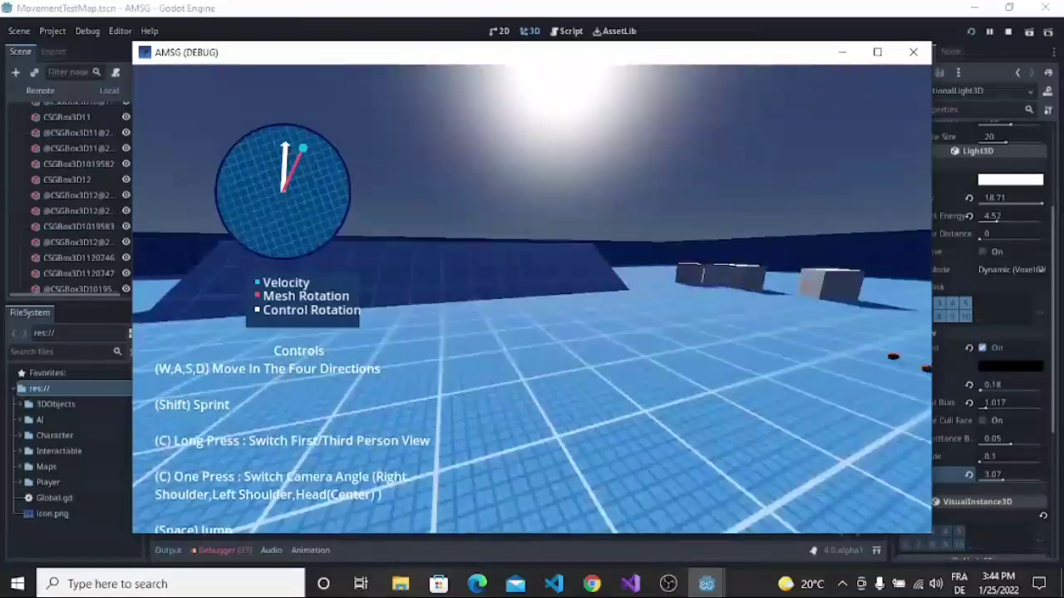
key("w")
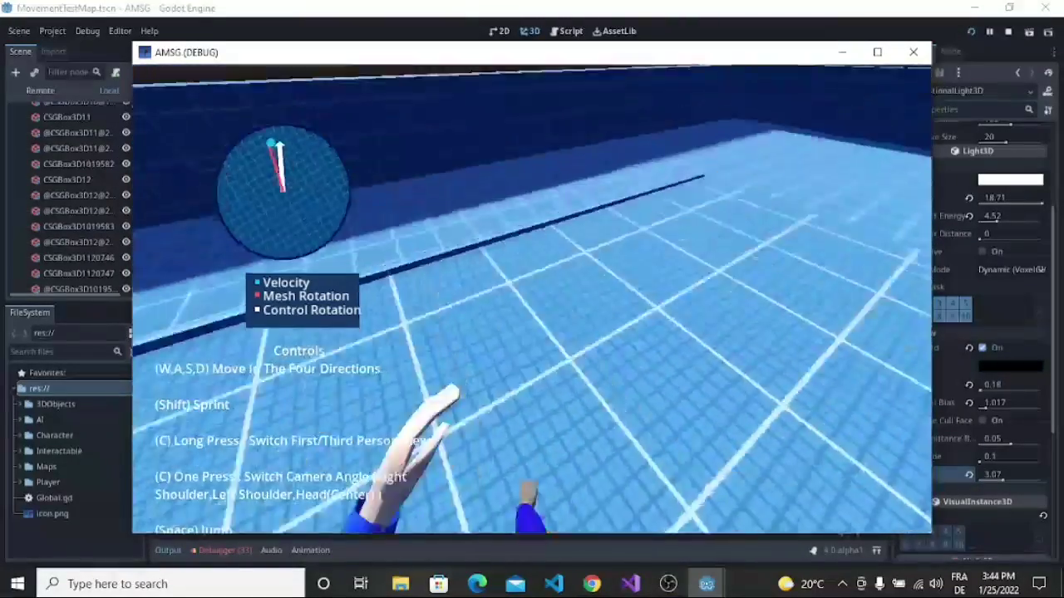
key("w")
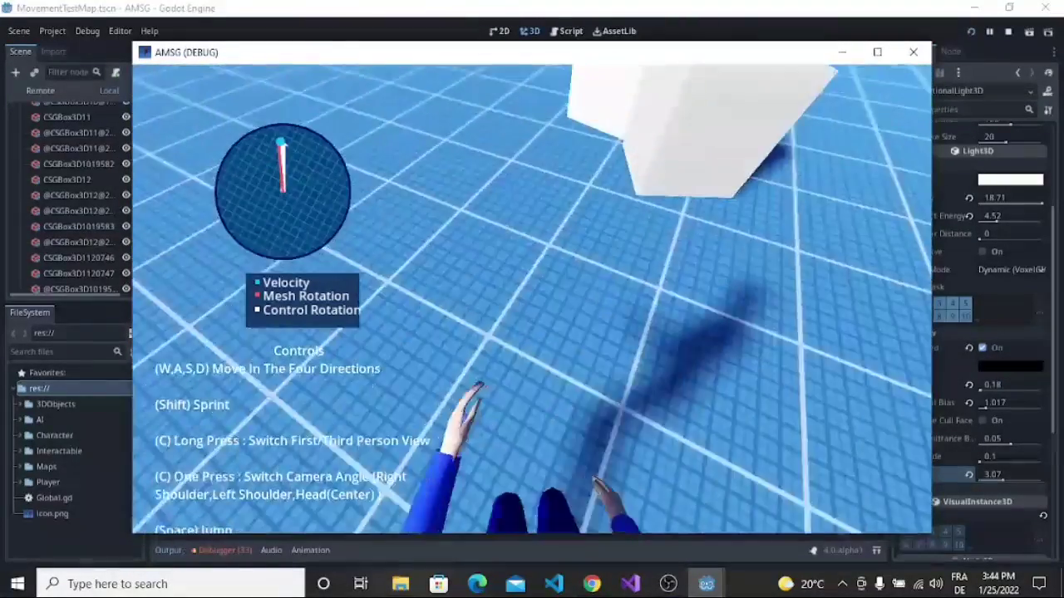
key("w")
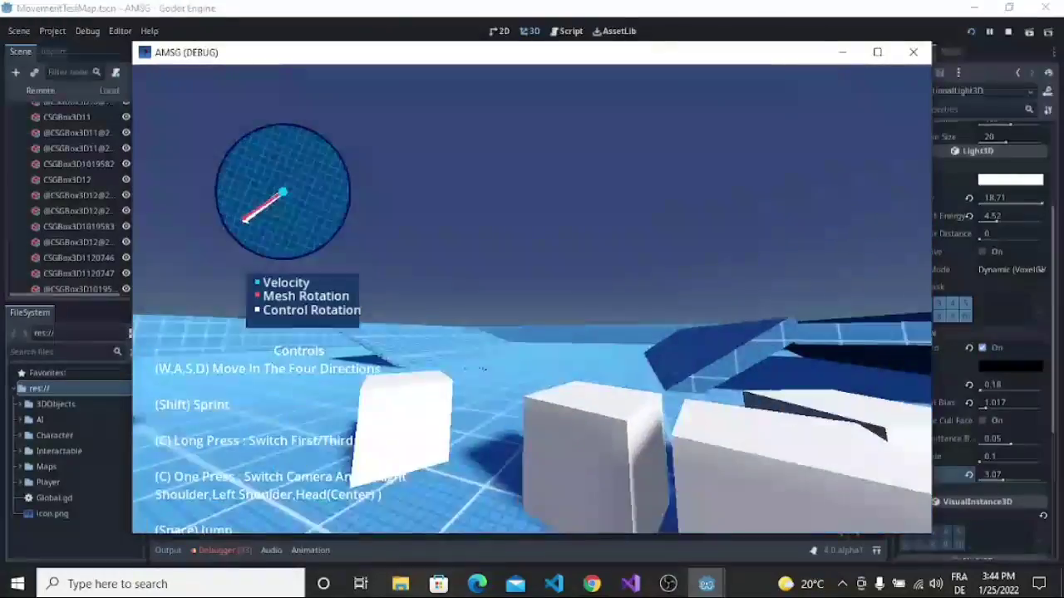